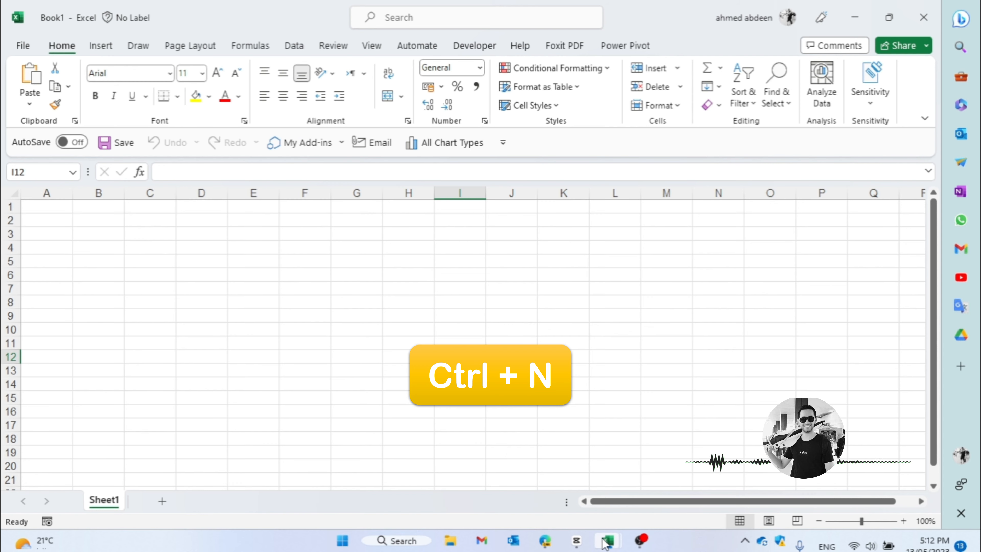
- Create a new blank workbook and return to the Episode One workbook
mouse_move(606, 543)
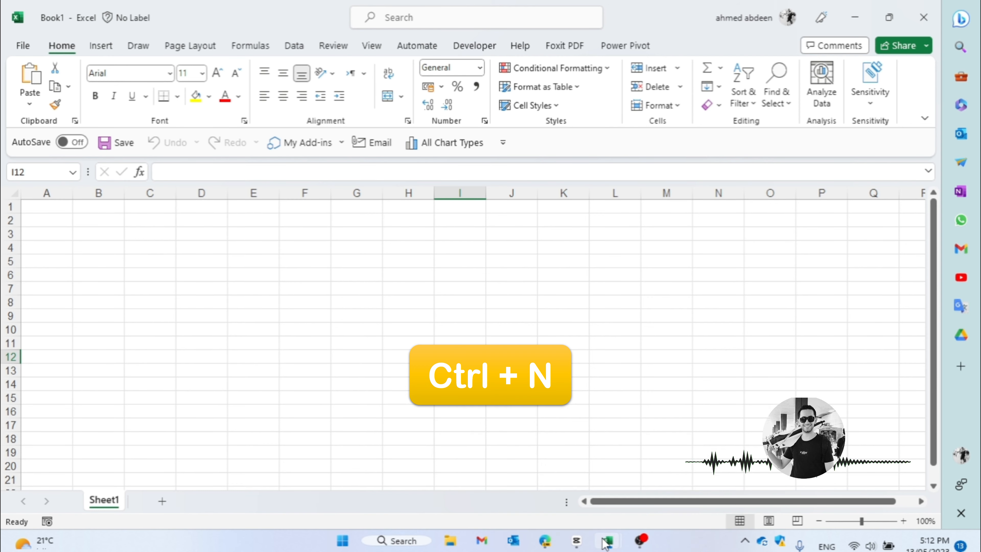
click(615, 253)
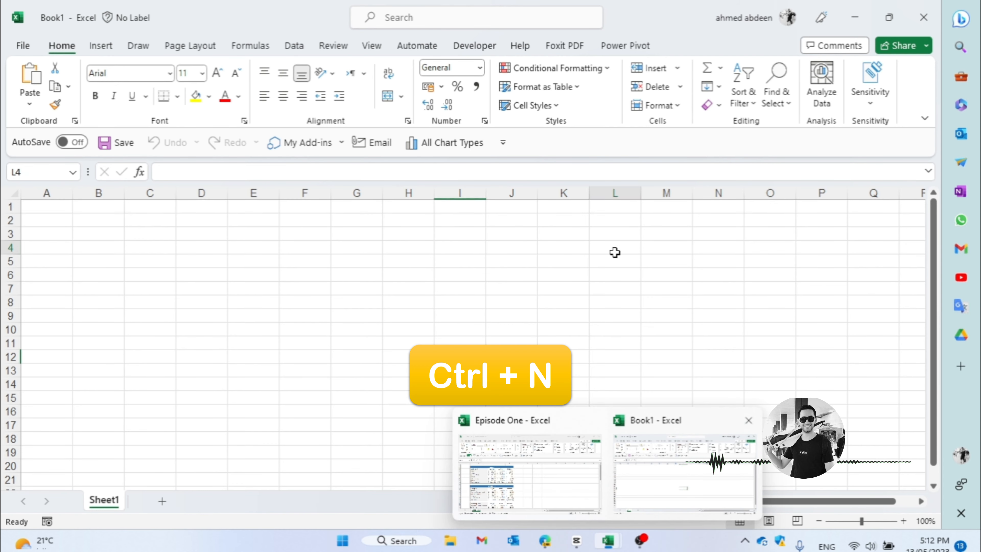
click(512, 315)
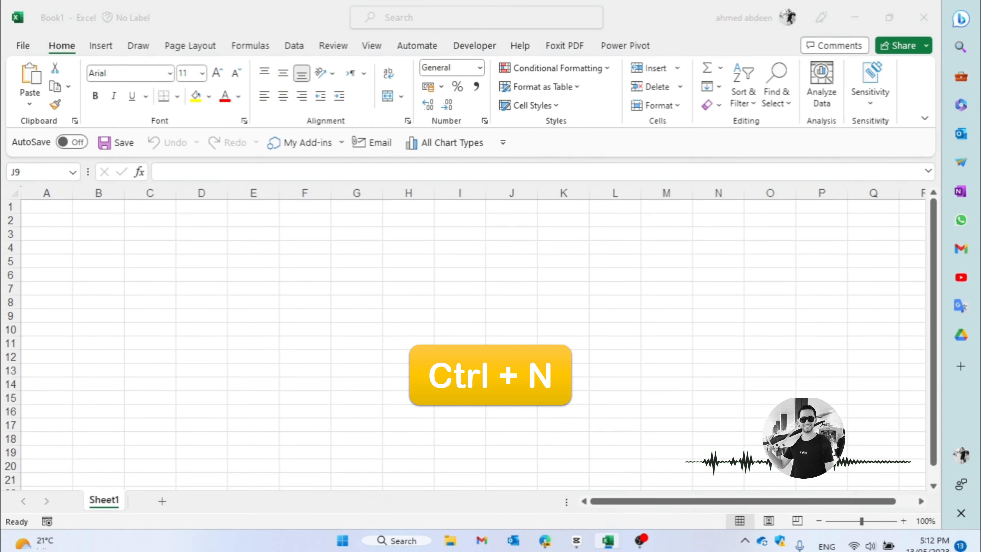
key(ctrl+n)
mouse_move(612, 545)
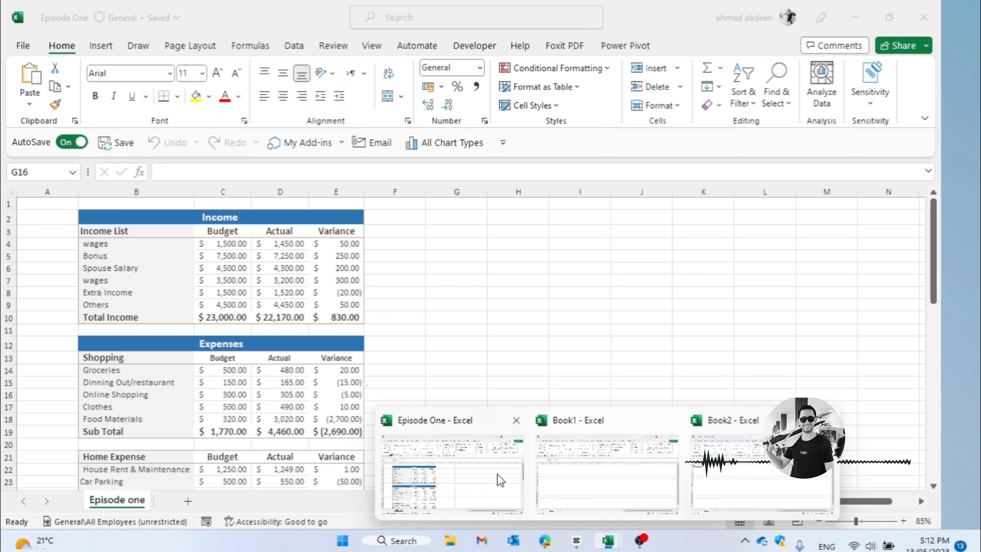
click(498, 474)
click(579, 342)
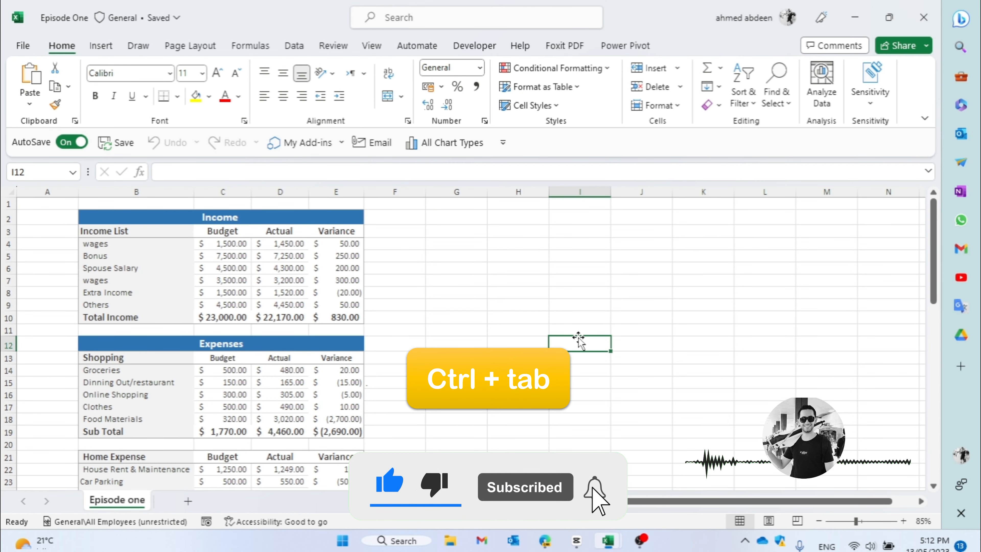
- Cycle through all the open workbooks until the Episode One workbook is active again
key(ctrl+Tab)
key(ctrl+Tab)
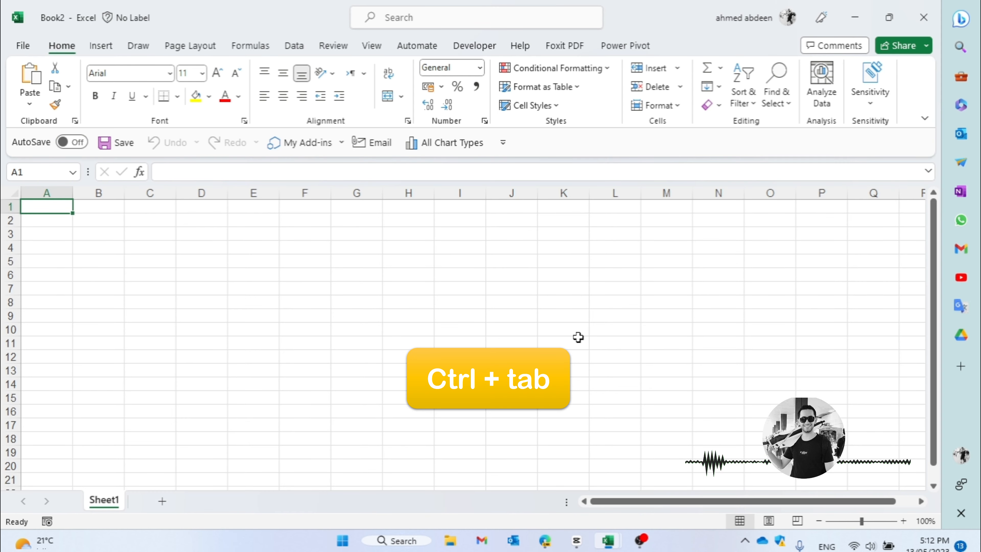
key(ctrl+Tab)
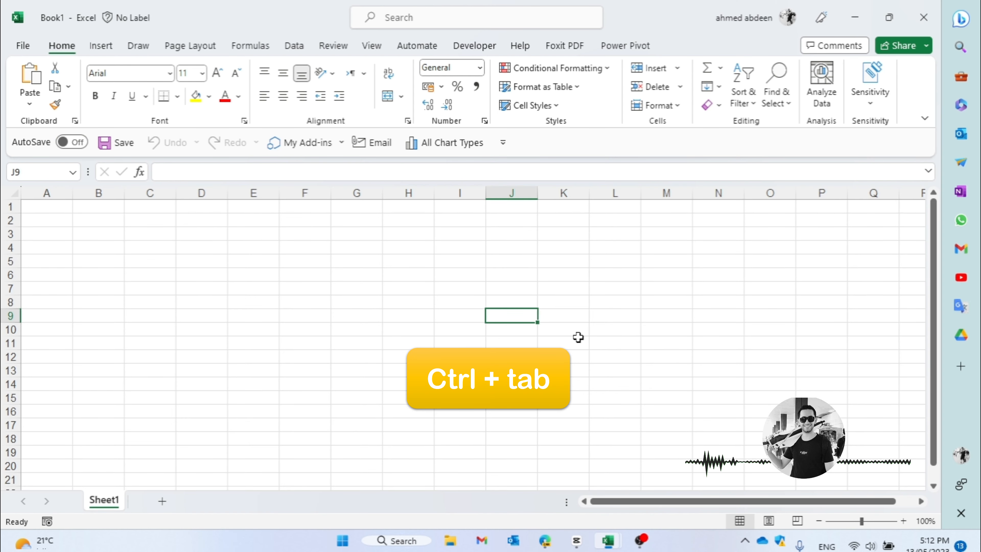
key(ctrl+Tab)
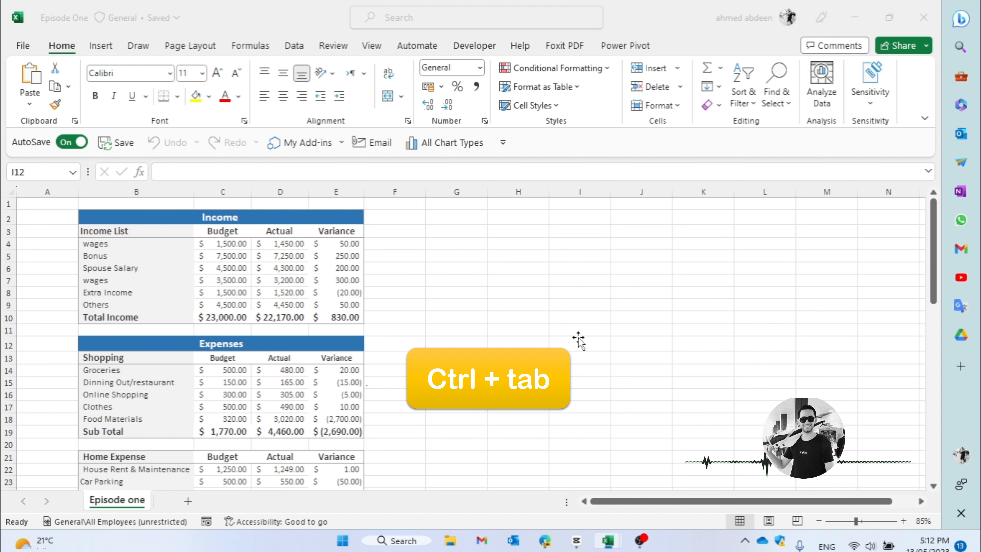
click(518, 306)
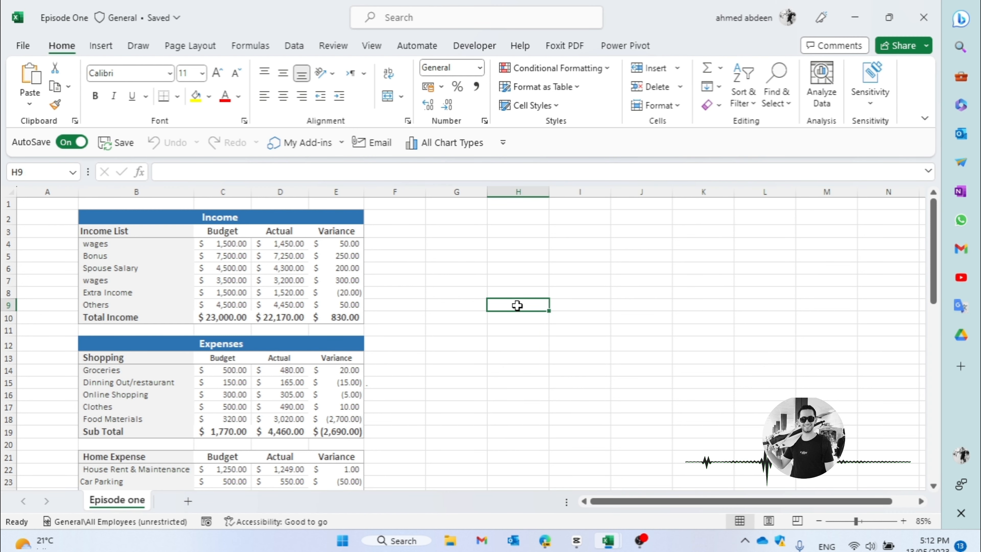
- Close the blank workbooks Book2 and Book1, leaving only Episode One open
key(ctrl+Tab)
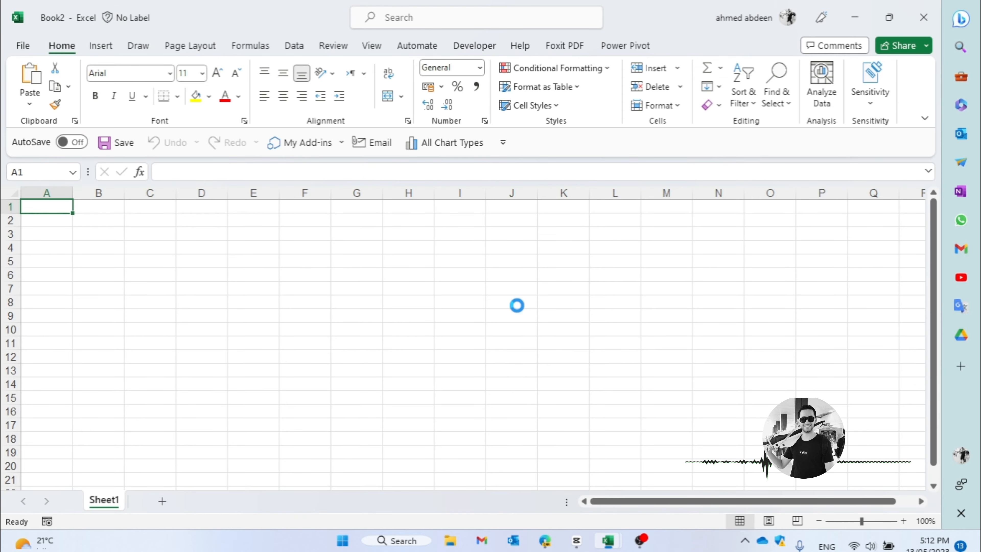
key(ctrl+w)
key(ctrl+w)
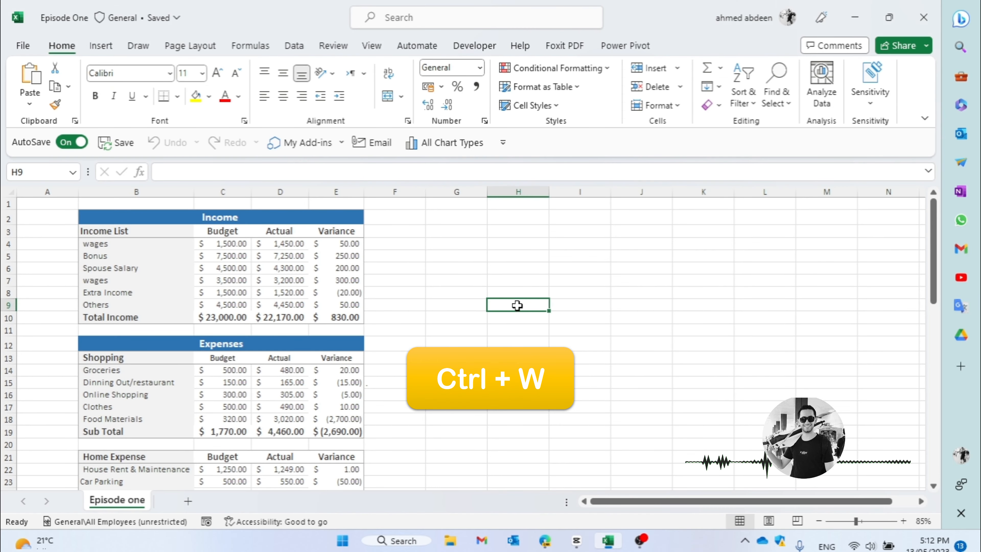
- Insert three new blank worksheets in front of the Episode one sheet
click(456, 318)
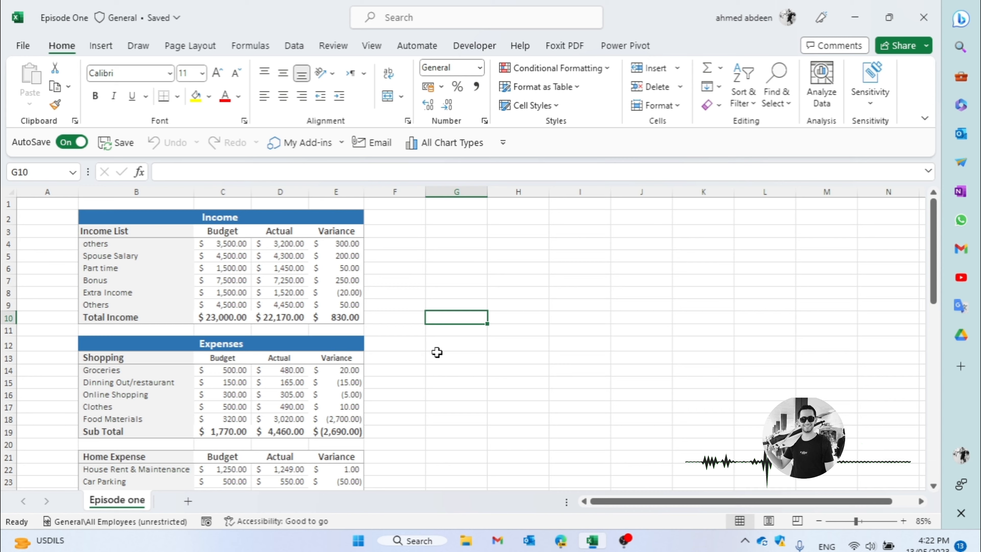
key(shift+F11)
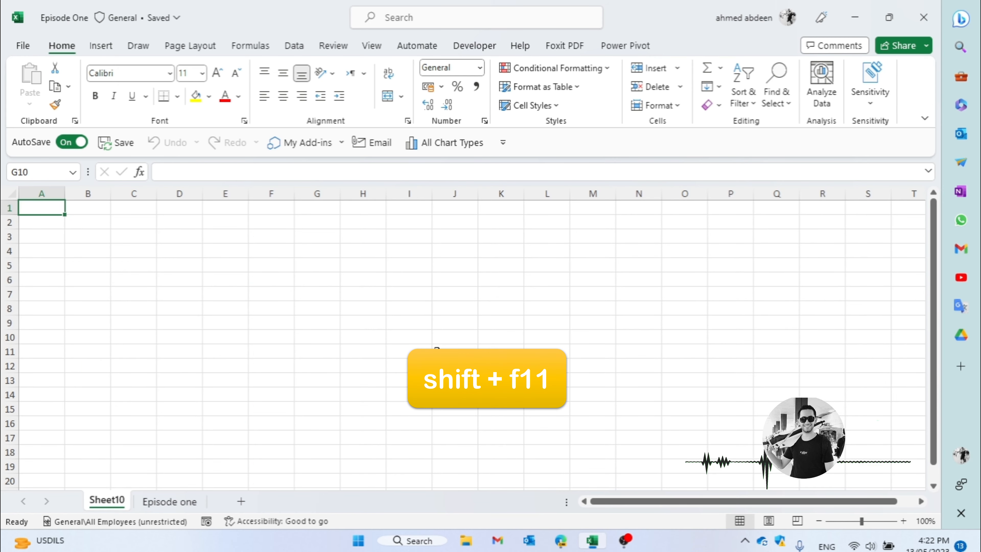
key(shift+F11)
key(shift+F11)
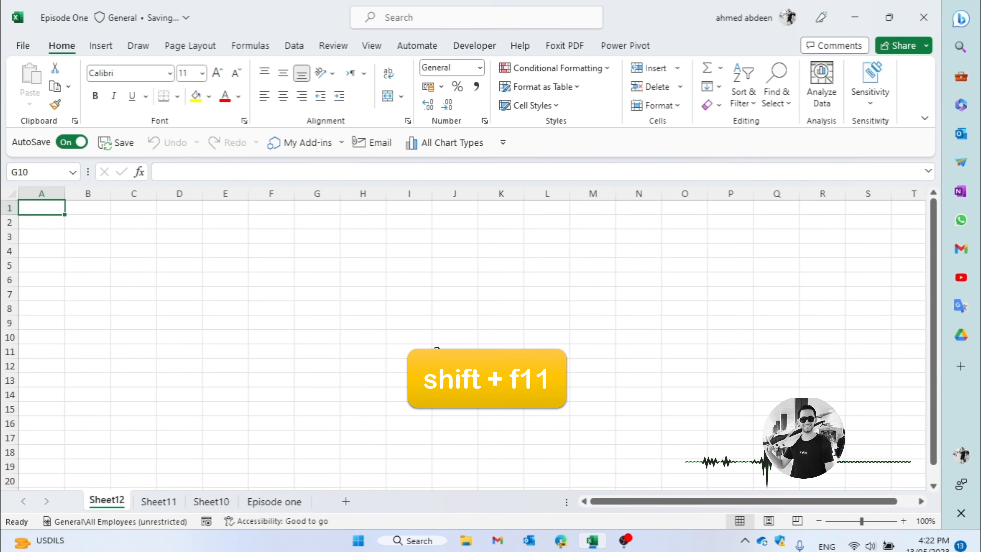
- Open the Episode one sheet, then step through the worksheets to the first one and back
click(268, 502)
click(240, 430)
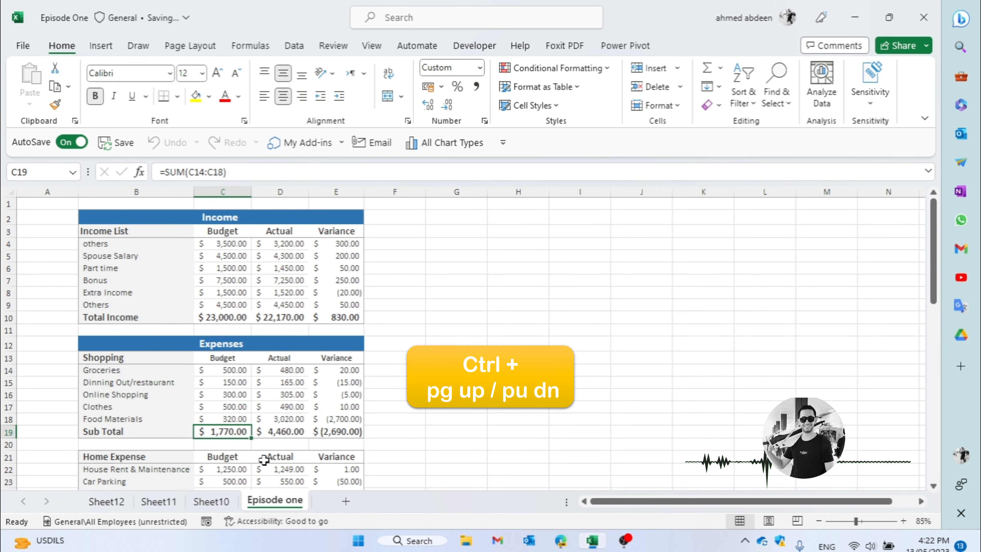
key(ctrl+Page_Up)
key(ctrl+Page_Up)
key(ctrl+Page_Up)
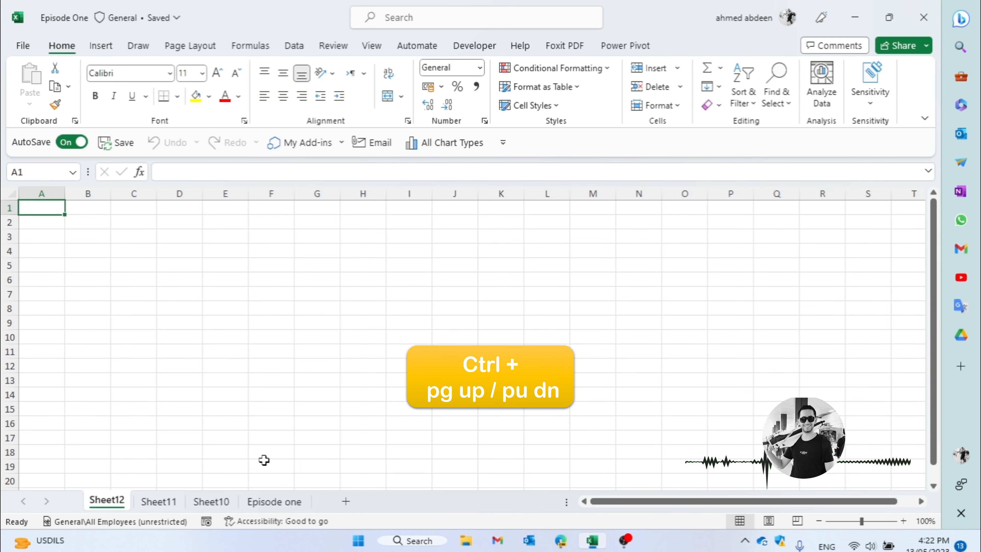
key(ctrl+Page_Down)
key(ctrl+Page_Down)
key(ctrl+Page_Down)
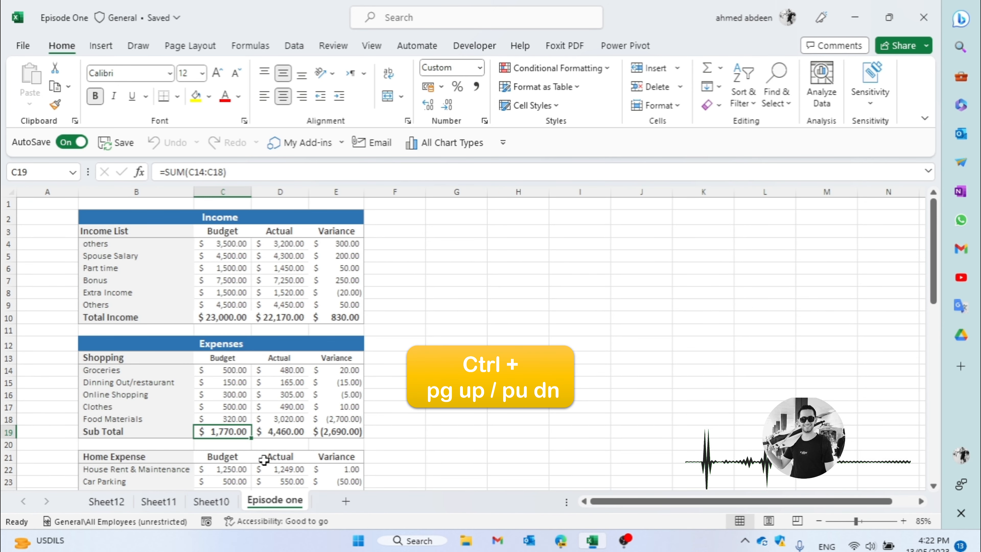
- Delete the blank worksheets Sheet10 and Sheet11 from the workbook
click(227, 502)
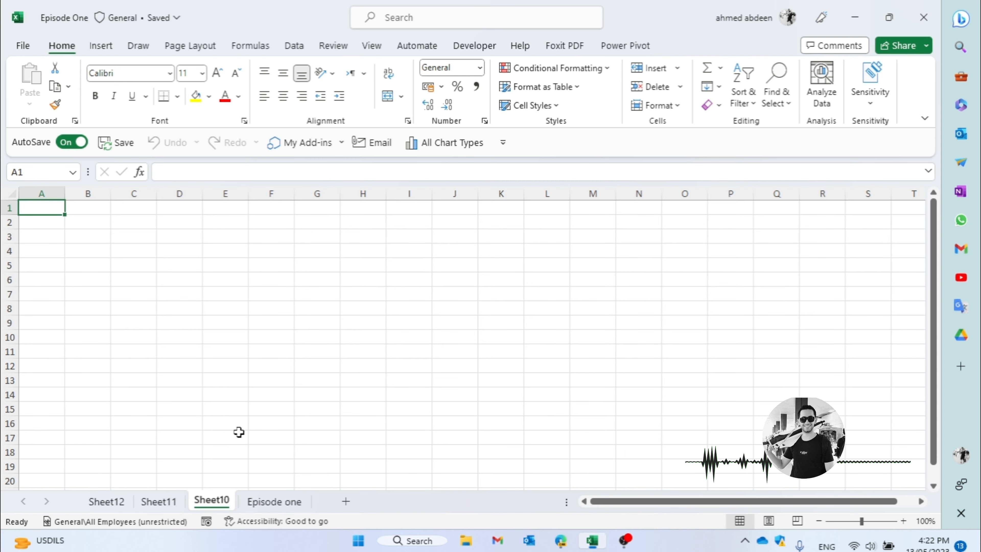
key(alt+h)
key(d)
key(s)
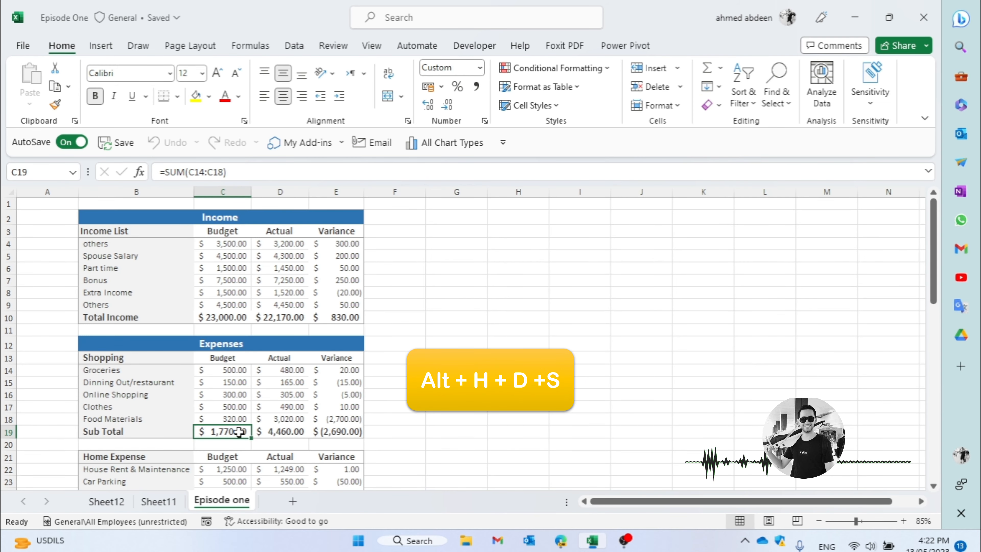
key(ctrl+Page_Up)
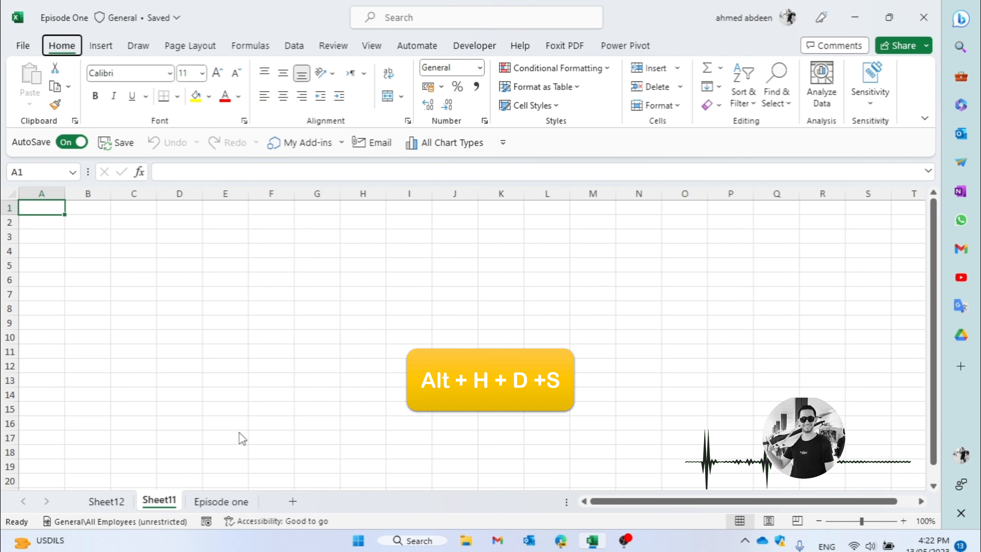
key(alt+h)
key(d)
key(s)
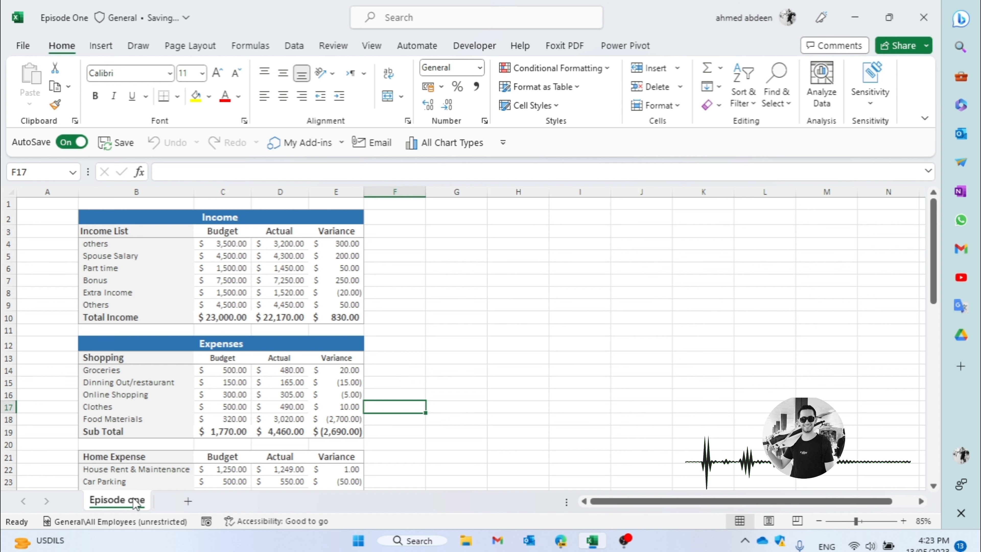
- Duplicate the Episode one sheet so that three copies follow the original
drag(135, 504, 242, 503)
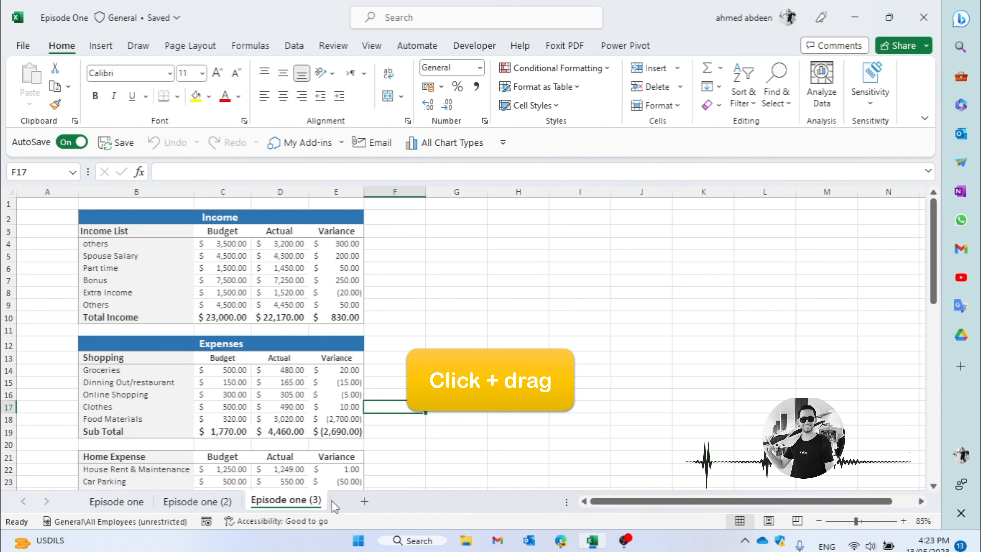
drag(338, 498, 339, 500)
click(279, 432)
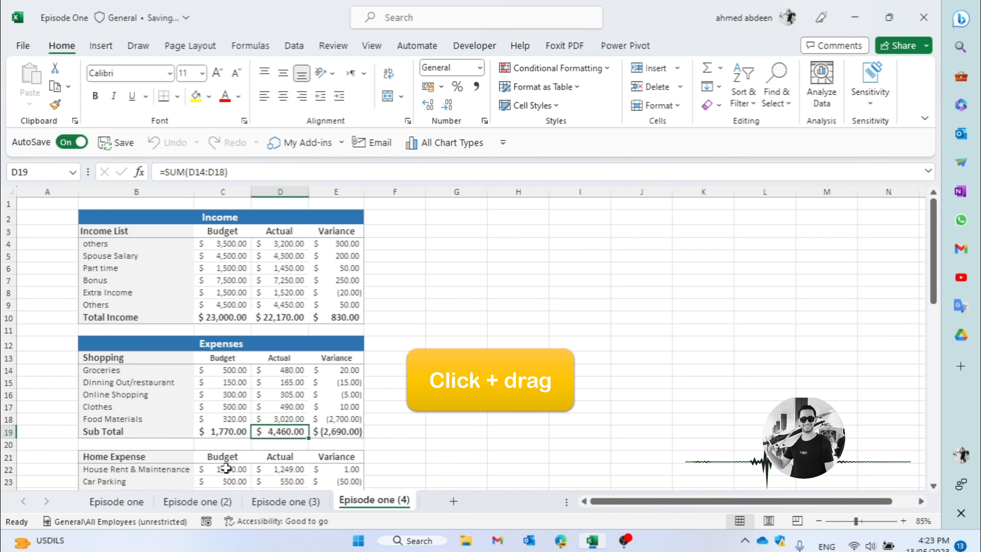
- Group the Episode one sheet with its three copies, starting from the original sheet
click(129, 509)
click(186, 394)
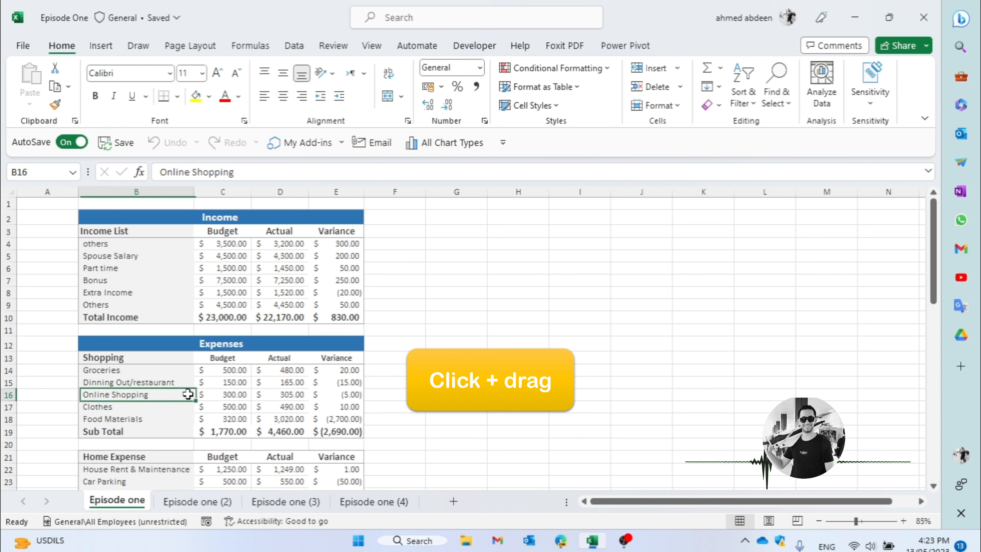
ctrl+click(374, 501)
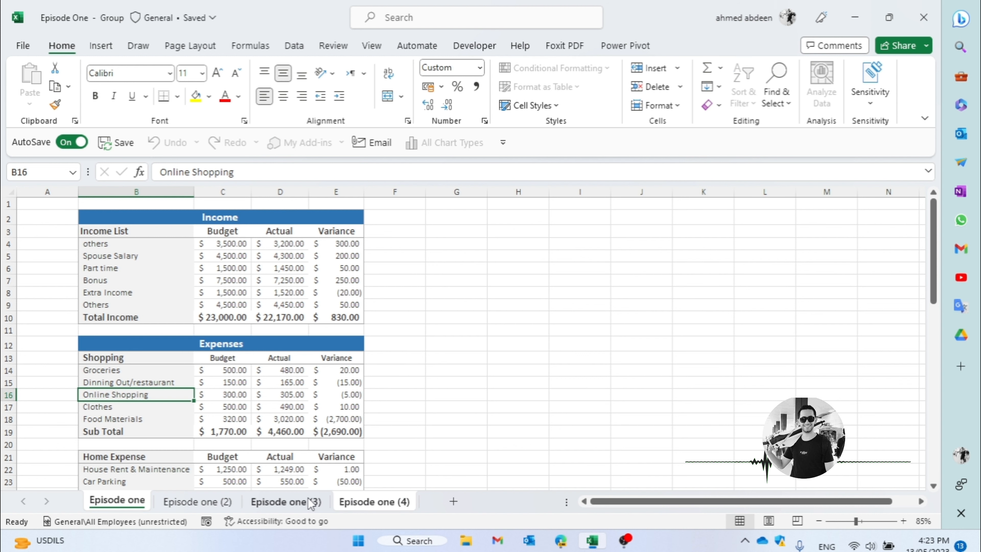
ctrl+click(273, 503)
ctrl+click(208, 502)
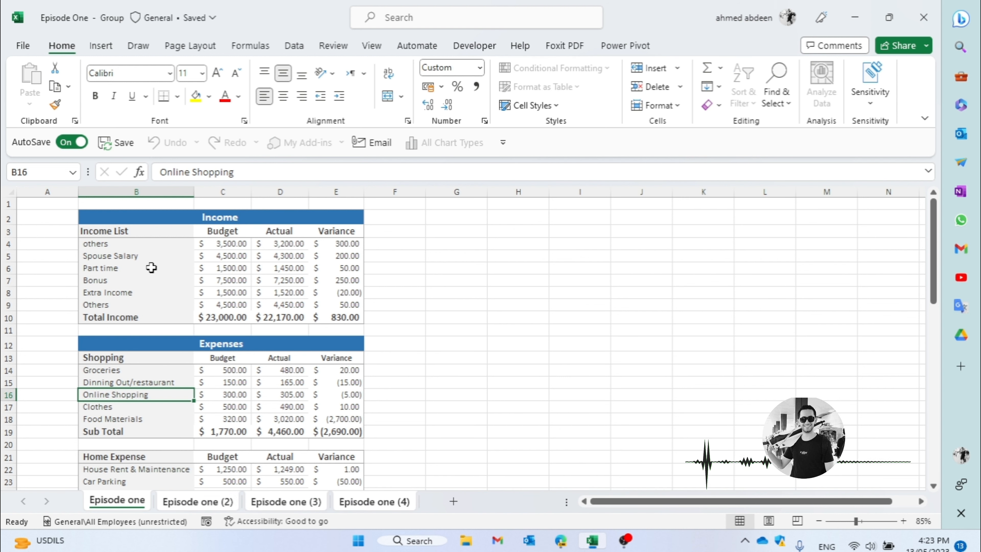
- Replace the first income item in cell B4 with "wages" on all the grouped sheets
click(124, 247)
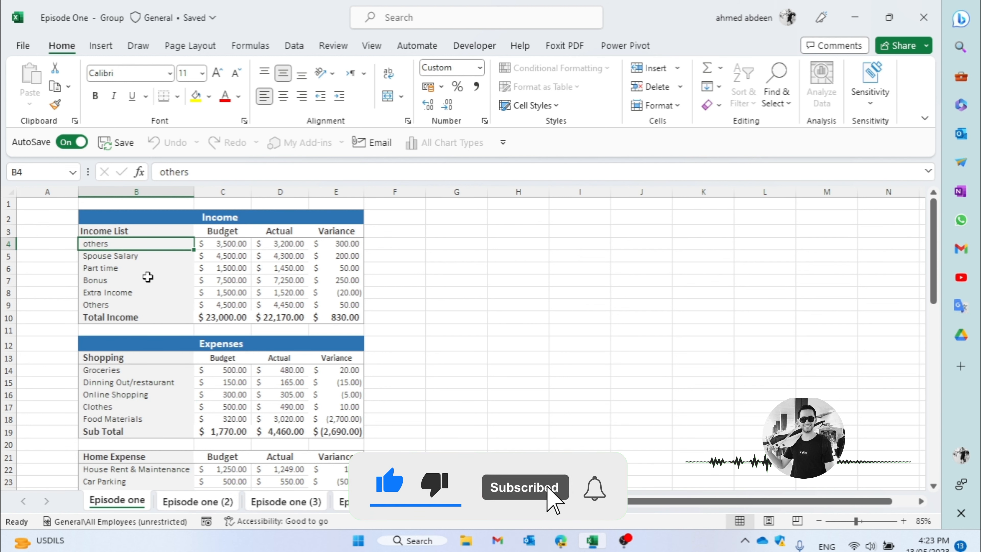
text(wages)
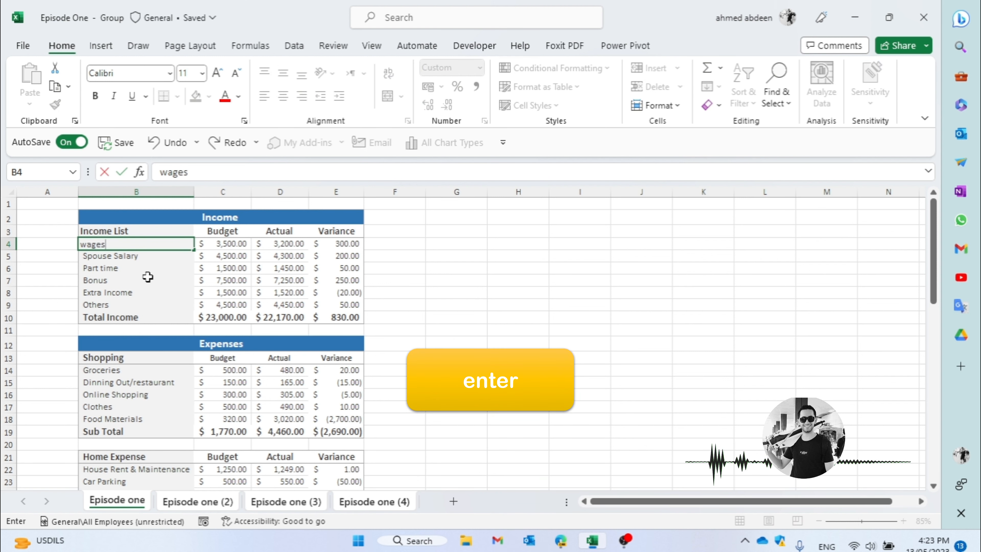
key(Return)
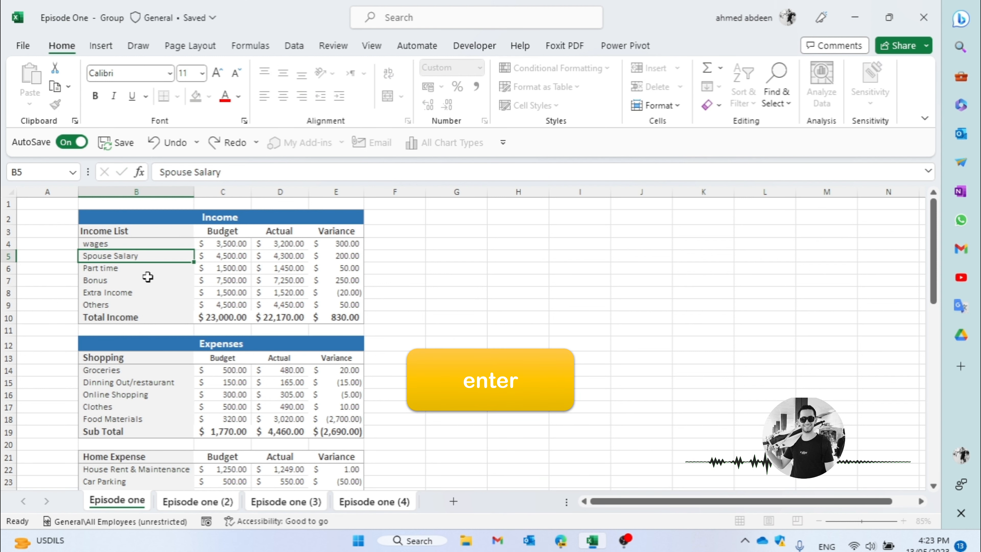
- Ungroup the sheets and check the first income item on each copy and on the original Episode one sheet
click(153, 382)
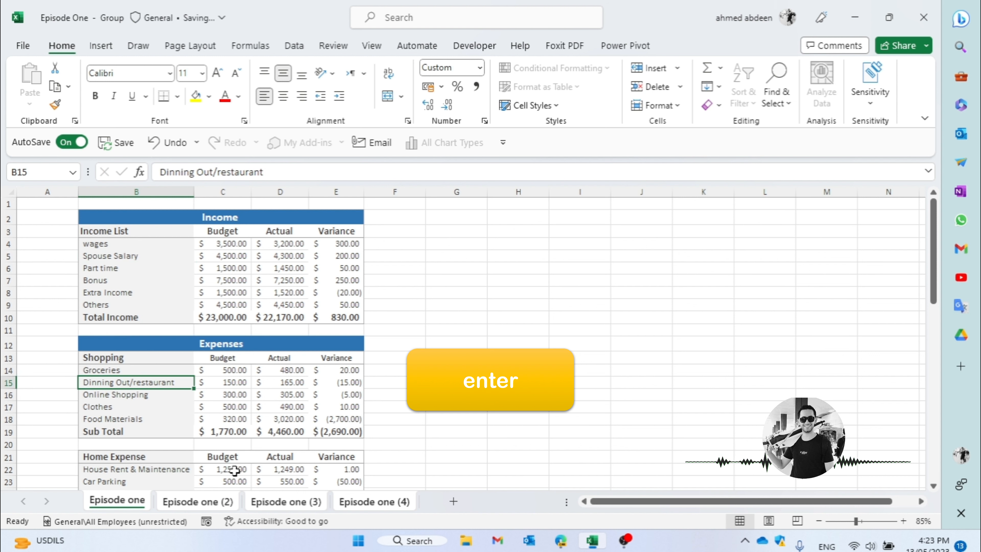
click(230, 502)
click(284, 502)
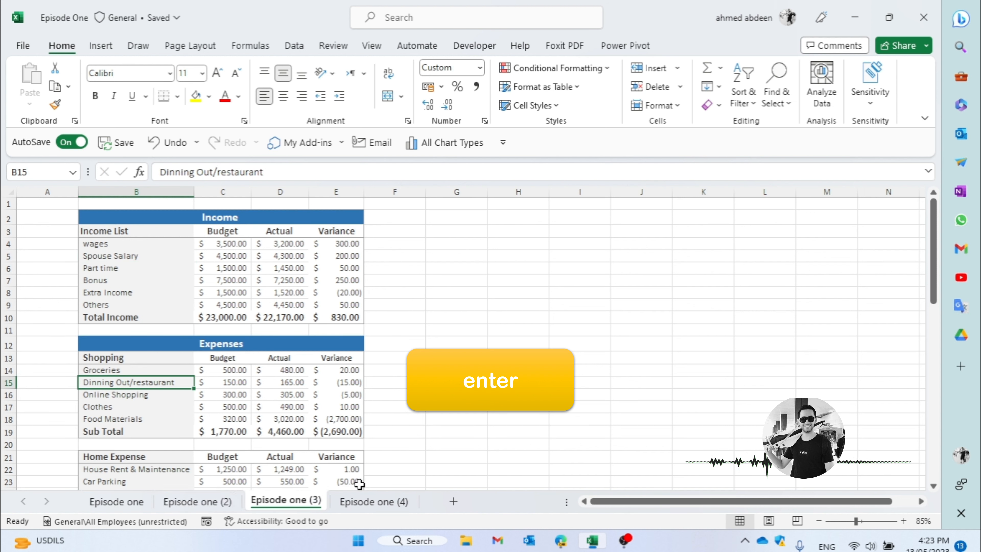
click(372, 500)
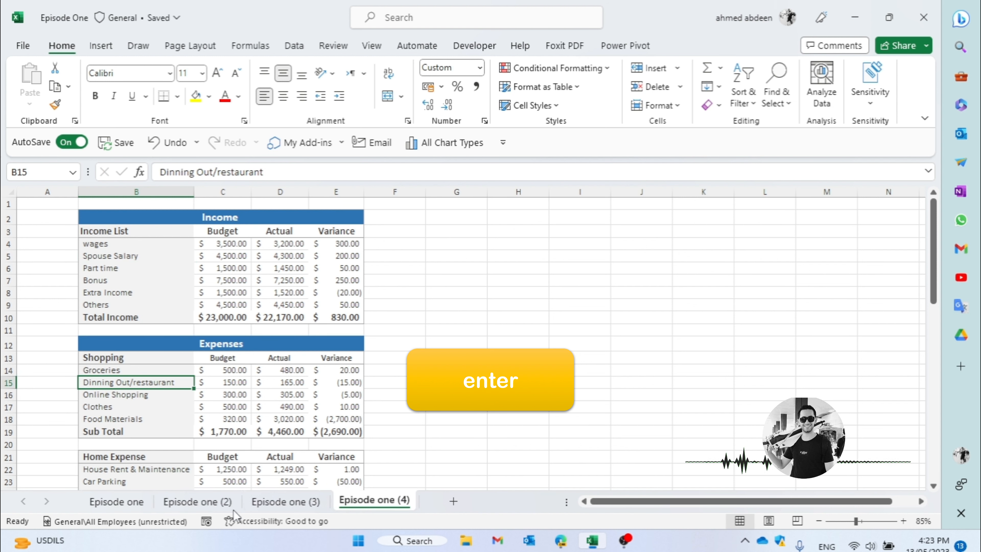
click(111, 506)
click(176, 442)
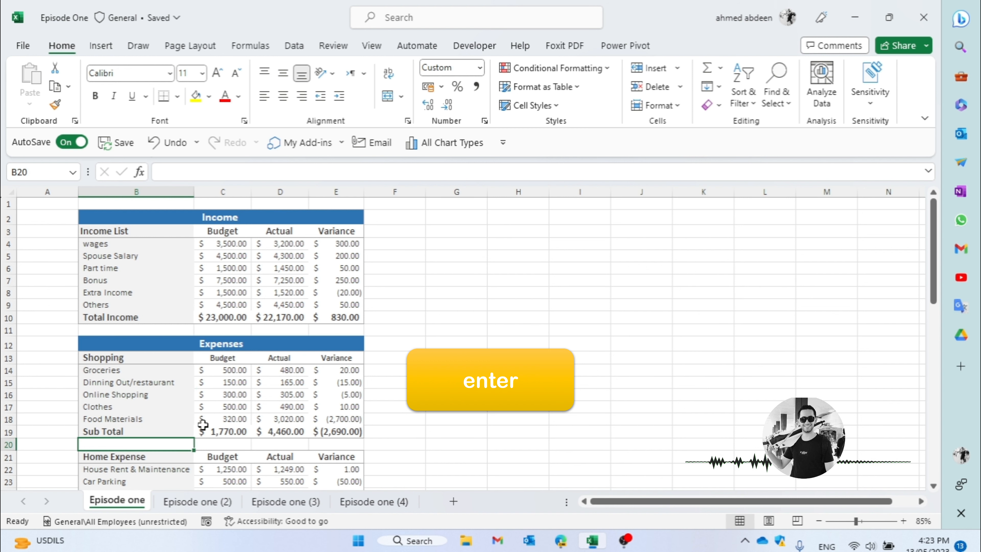
click(323, 361)
key(Return)
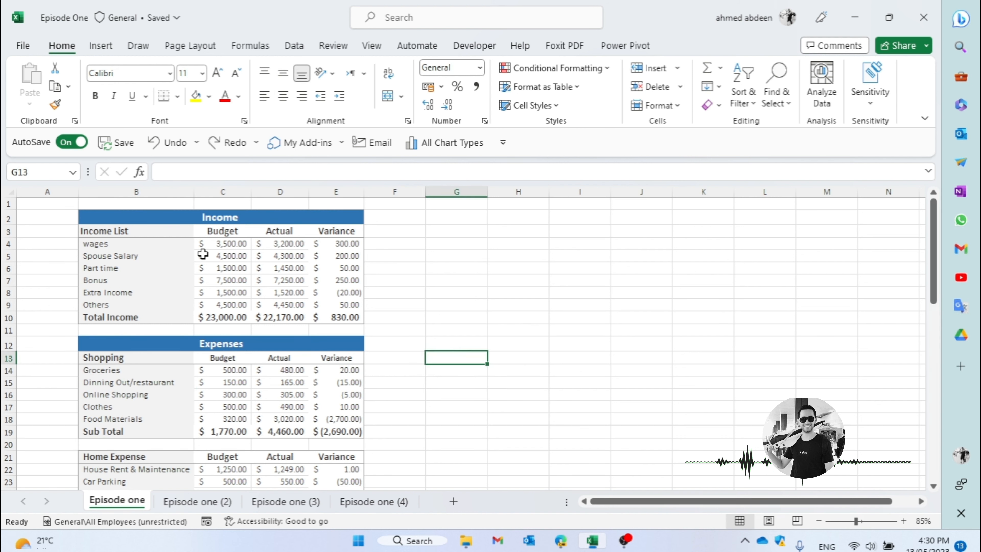
- Select the Income List header in cell B3 and move the selection cell by cell to the Variance header in E3
click(151, 227)
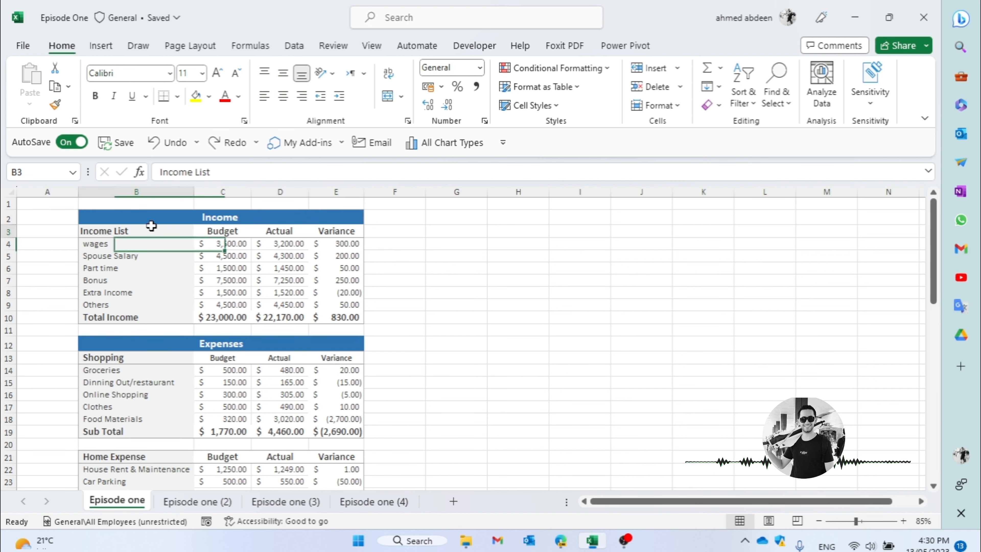
key(Right)
key(Right)
key(Right)
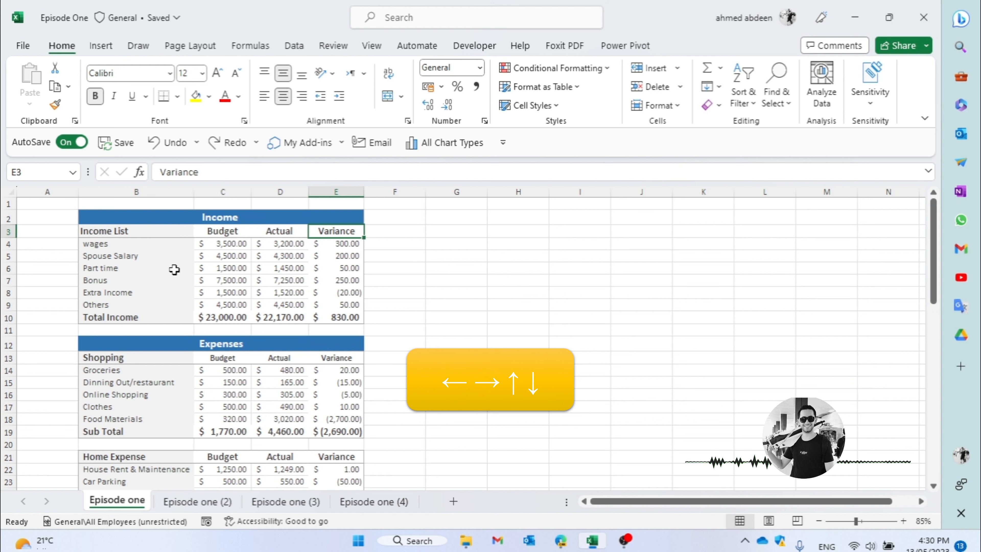
- Move the selection cell by cell around the Income table, ending on the wages budget in C4
key(Left)
key(Left)
key(Left)
key(Left)
key(Right)
key(Down)
key(Down)
key(Down)
key(Right)
key(Right)
key(Up)
- Return to the Income List header in B3 and step forward along the header row to Variance in E3
key(Up)
key(Left)
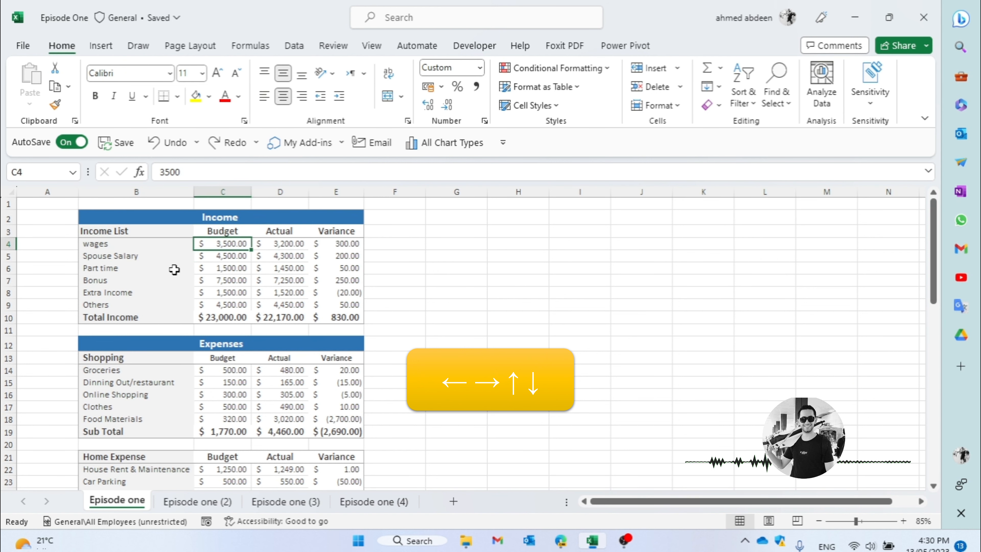
key(Left)
key(Left)
key(Up)
key(Right)
key(Tab)
key(Tab)
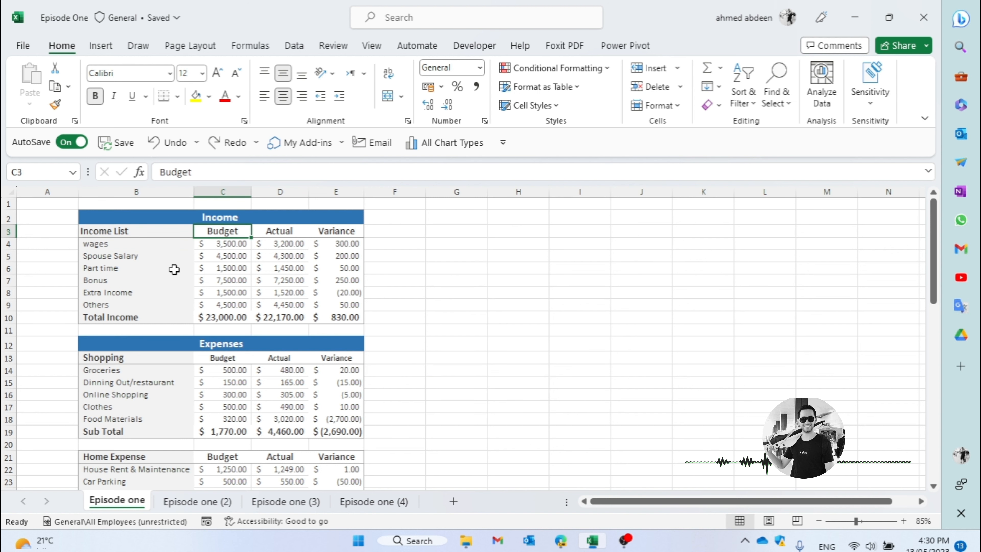
key(Tab)
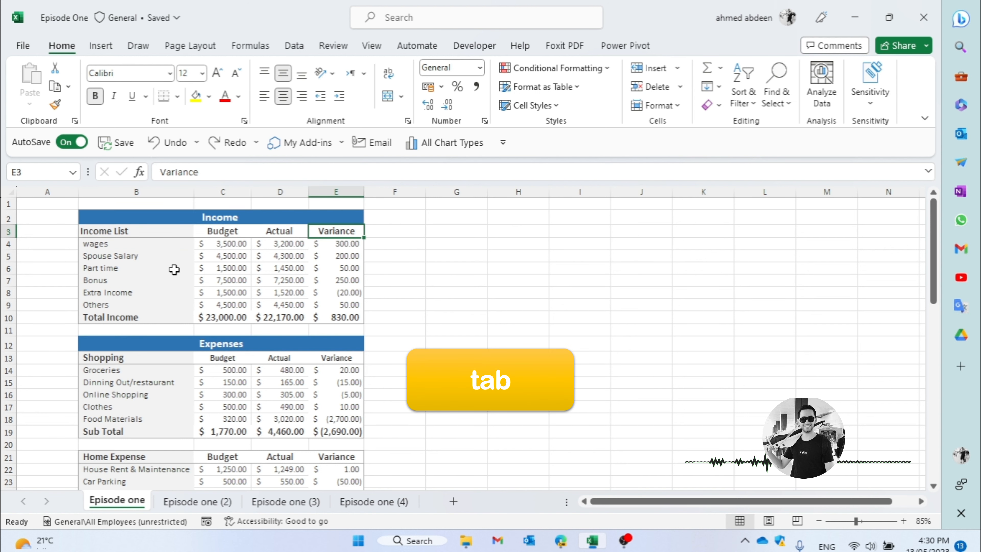
- Step the selection backwards along the header row from Variance to the Income List header in B3
key(shift+Tab)
key(shift+Tab)
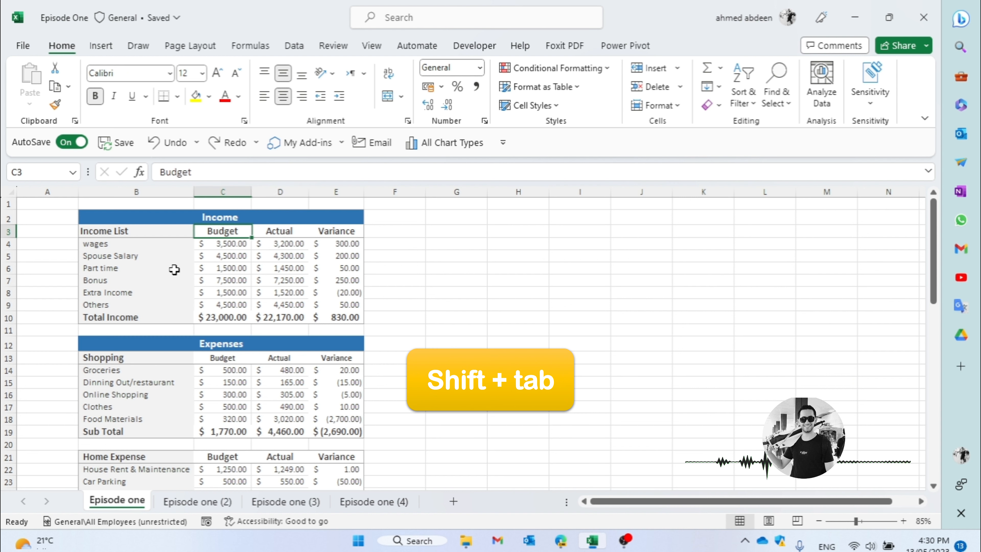
key(shift+Tab)
key(Down)
key(Up)
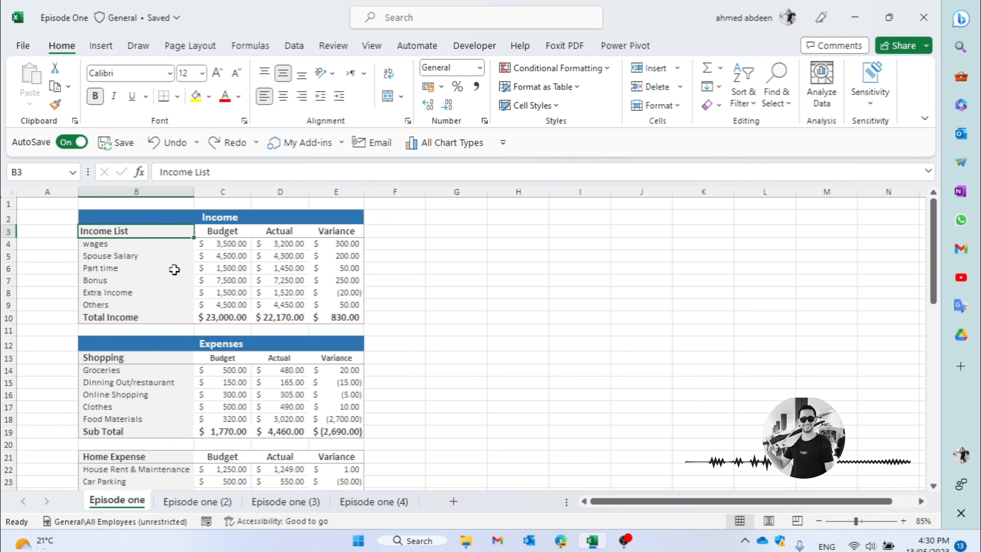
- Jump twice around the corners of the Income table, through the Variance header, total variance and Total Income label back to B3
key(ctrl+Right)
key(ctrl+Down)
key(ctrl+Left)
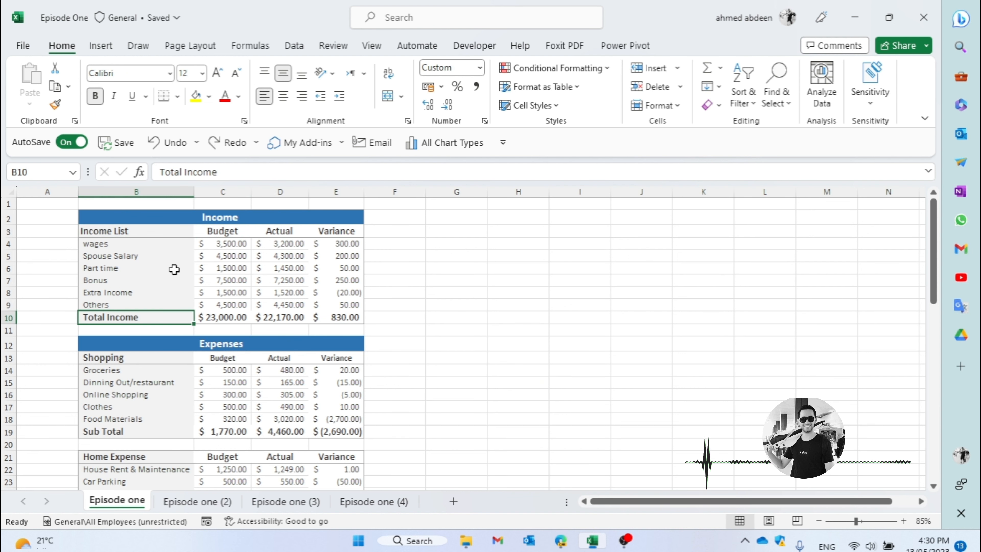
key(ctrl+Up)
key(Down)
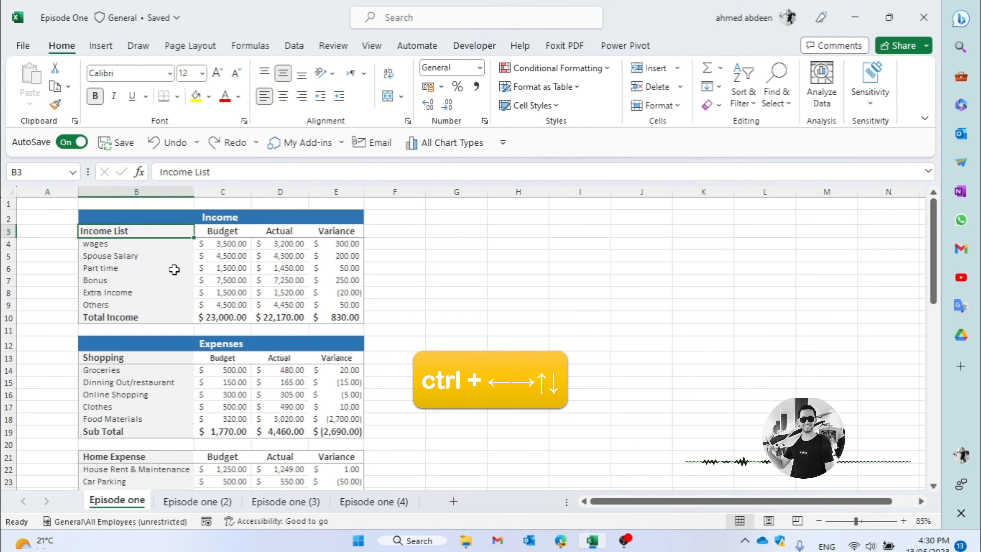
key(ctrl+Right)
key(ctrl+Down)
key(ctrl+Left)
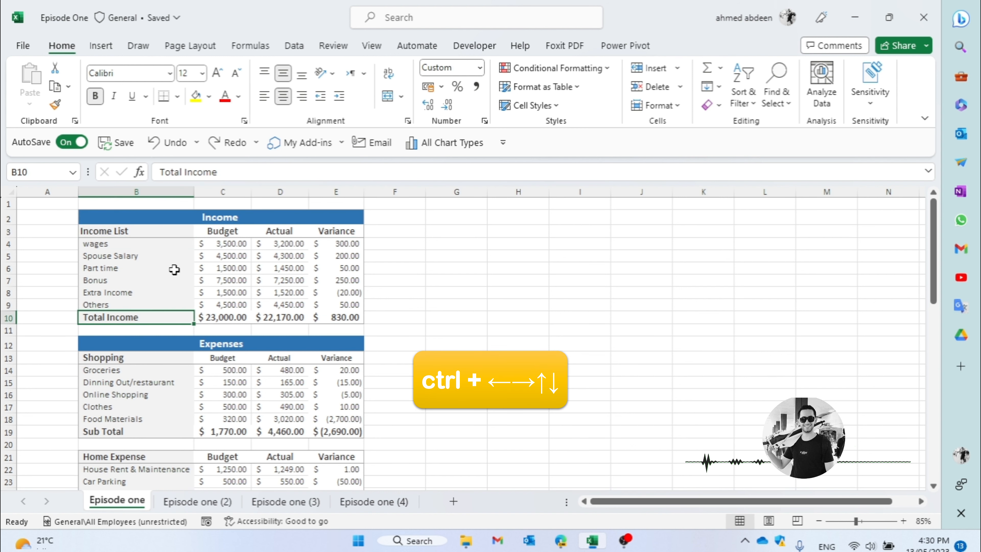
key(ctrl+Up)
key(Down)
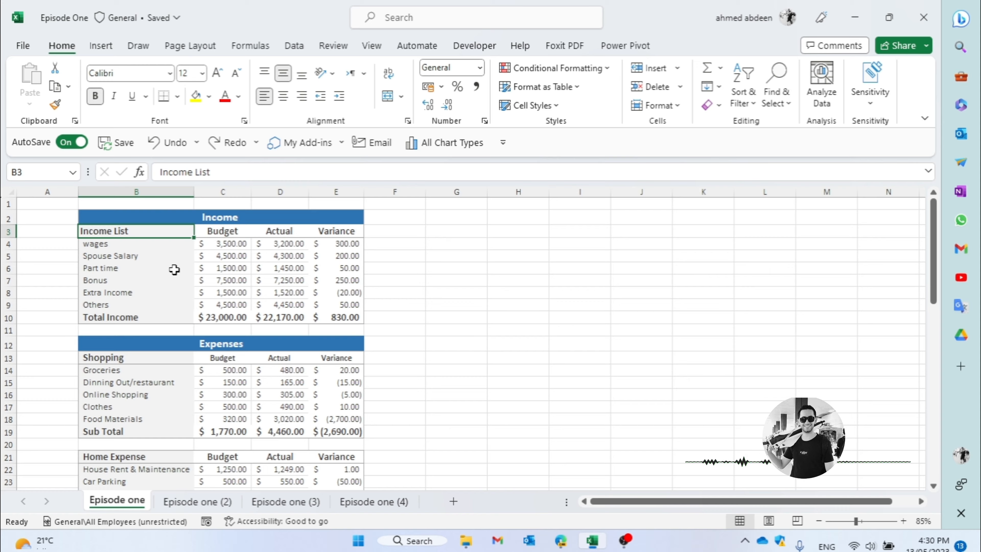
- Page down two screens through the budget sheet in column B and back up to B3, twice
key(Page_Down)
key(Page_Down)
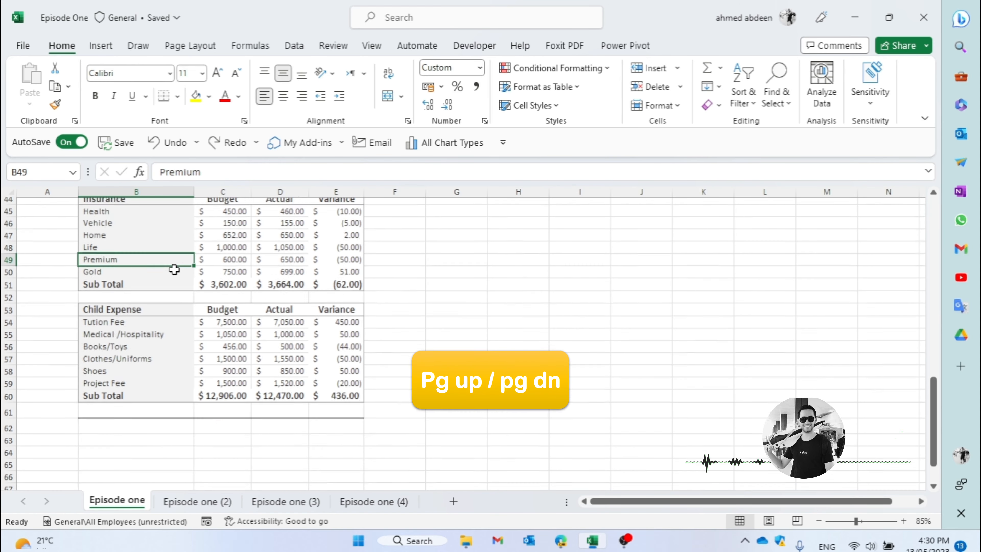
key(Page_Up)
key(Page_Up)
key(Page_Down)
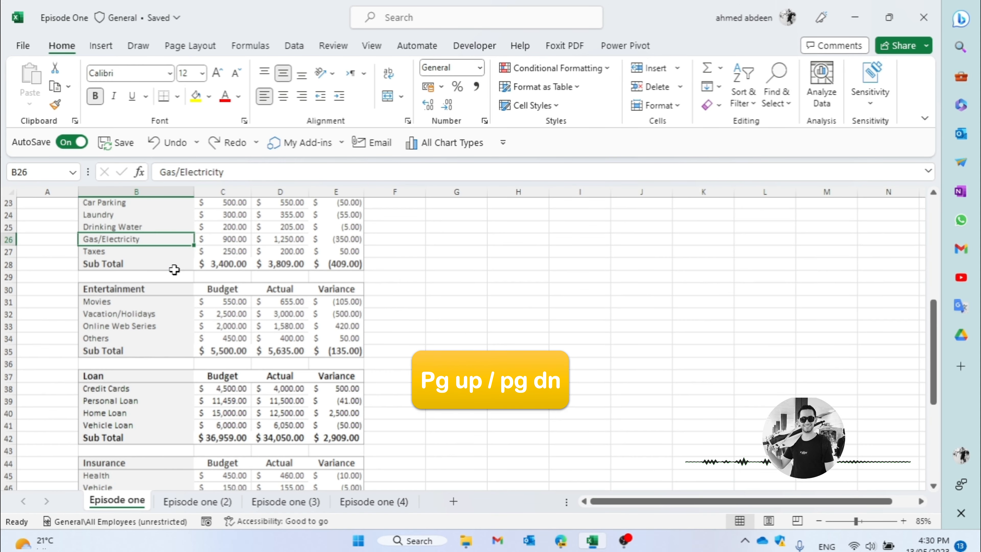
key(Page_Down)
key(Page_Up)
key(Page_Up)
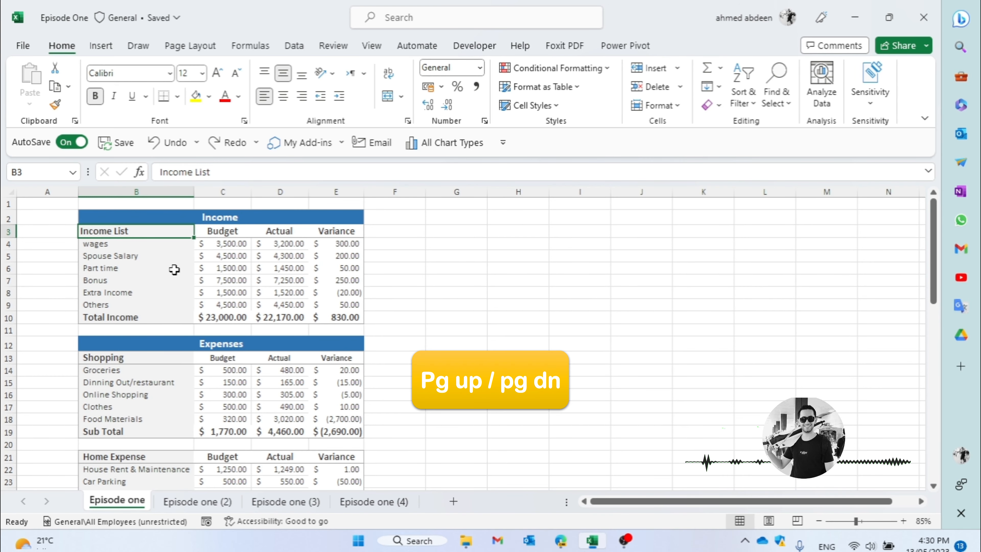
- Move one screen sideways from B3 to column P and back to B3, twice
key(alt+Page_Down)
key(alt+Page_Up)
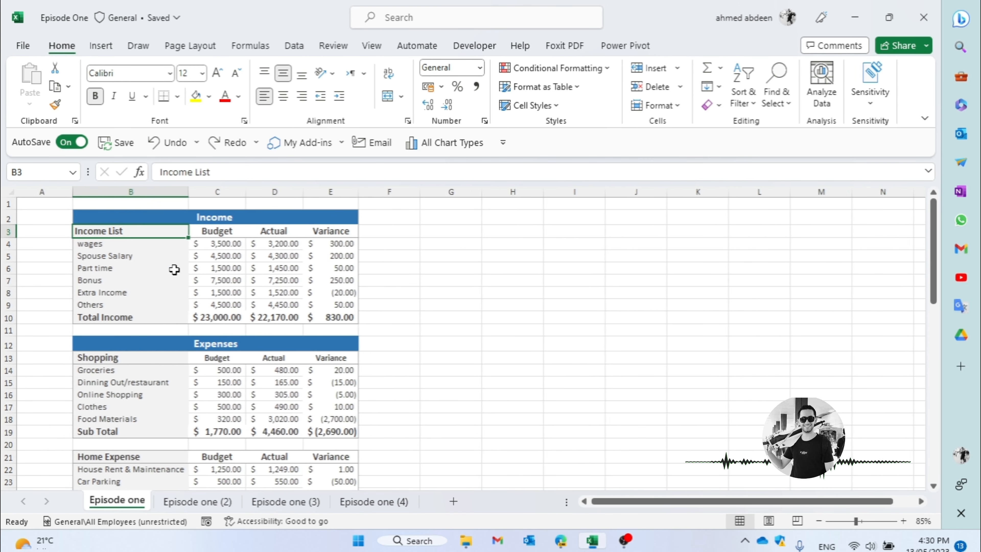
key(alt+Page_Down)
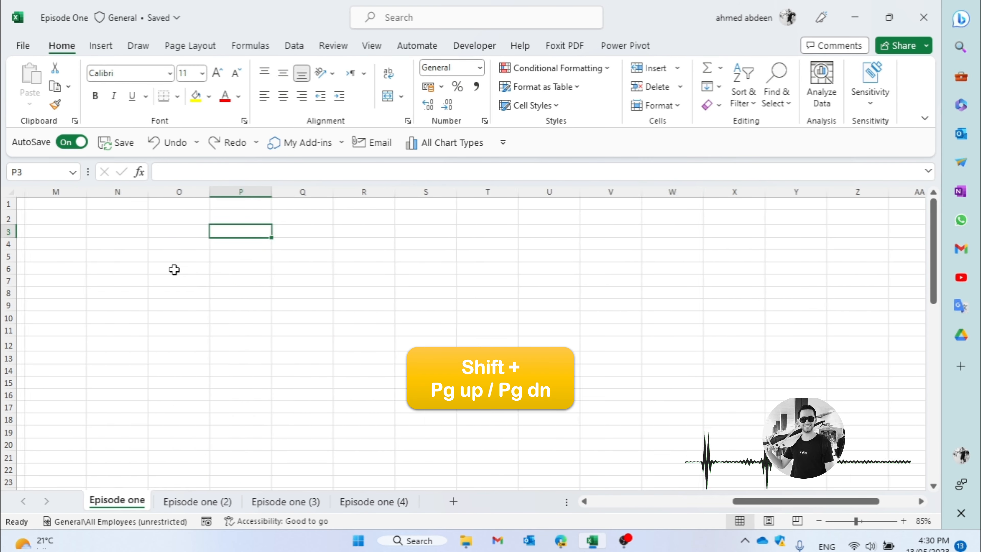
key(alt+Page_Up)
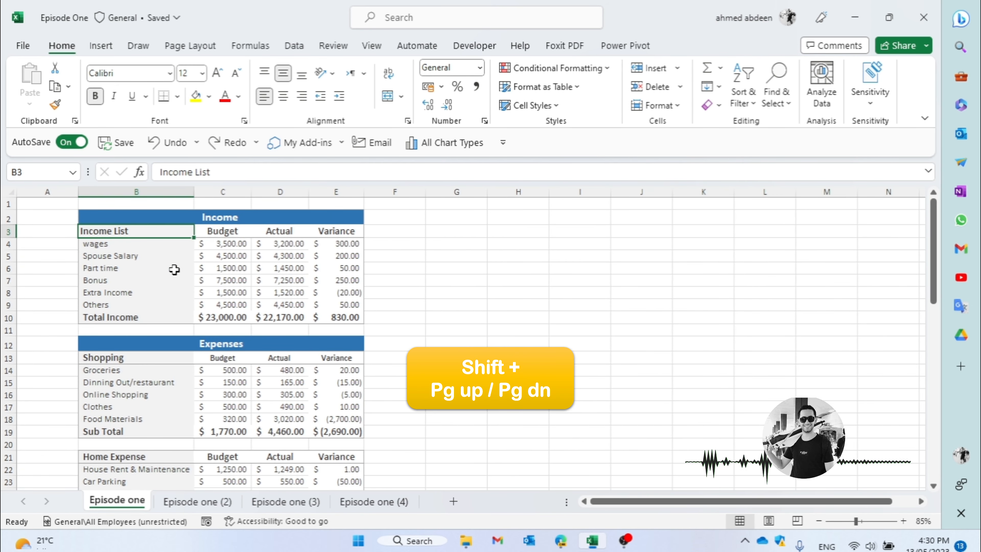
- Fill the Variance header from E3 rightwards into cell F3
click(340, 292)
click(383, 296)
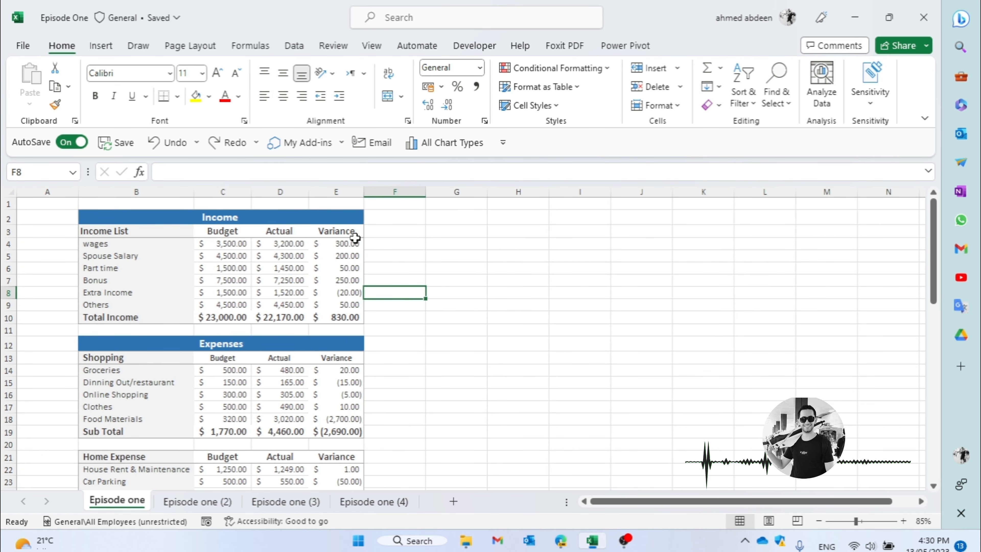
click(383, 232)
key(ctrl+r)
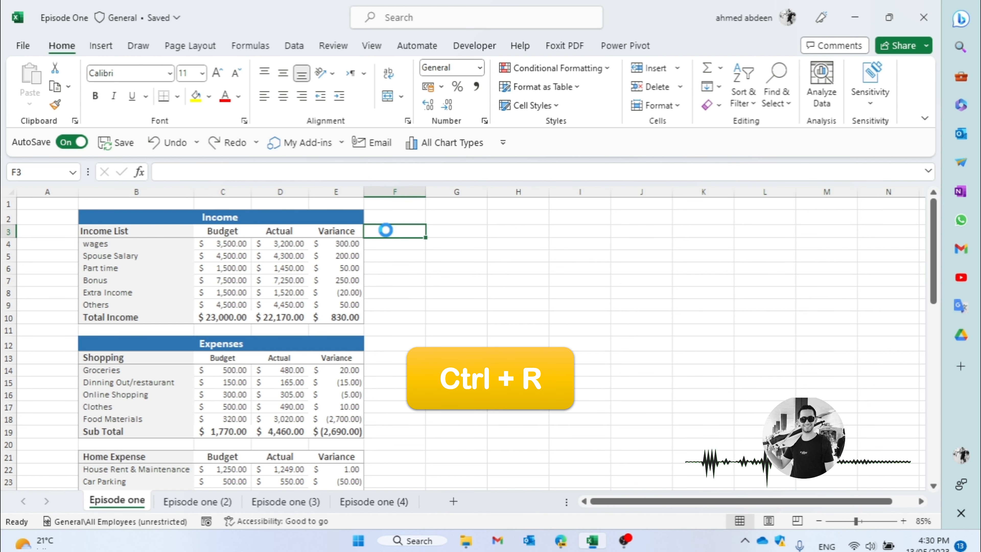
- Fill the Variance header from F3 down into F4 and F5, and from F5 rightwards into G5
click(390, 244)
key(ctrl+d)
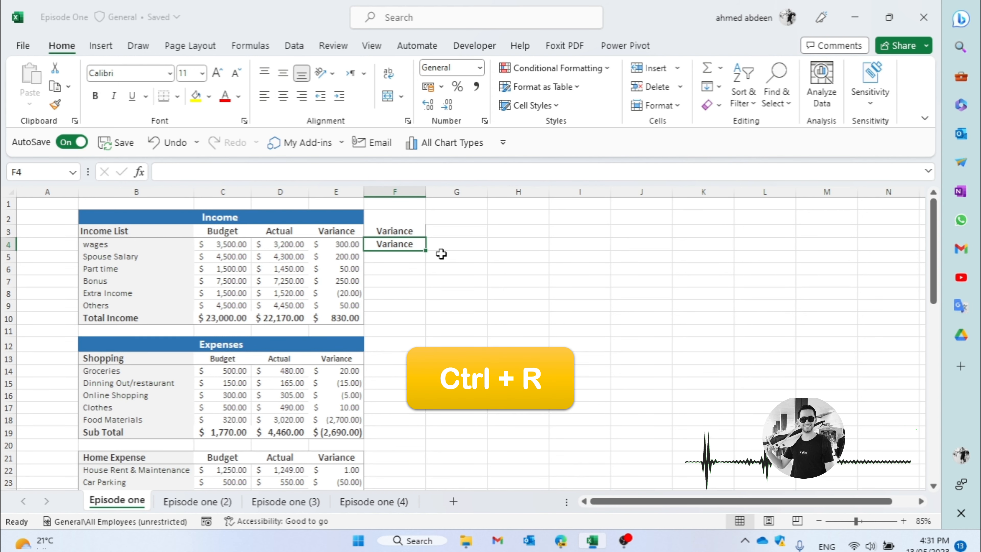
click(424, 269)
click(422, 253)
key(ctrl+d)
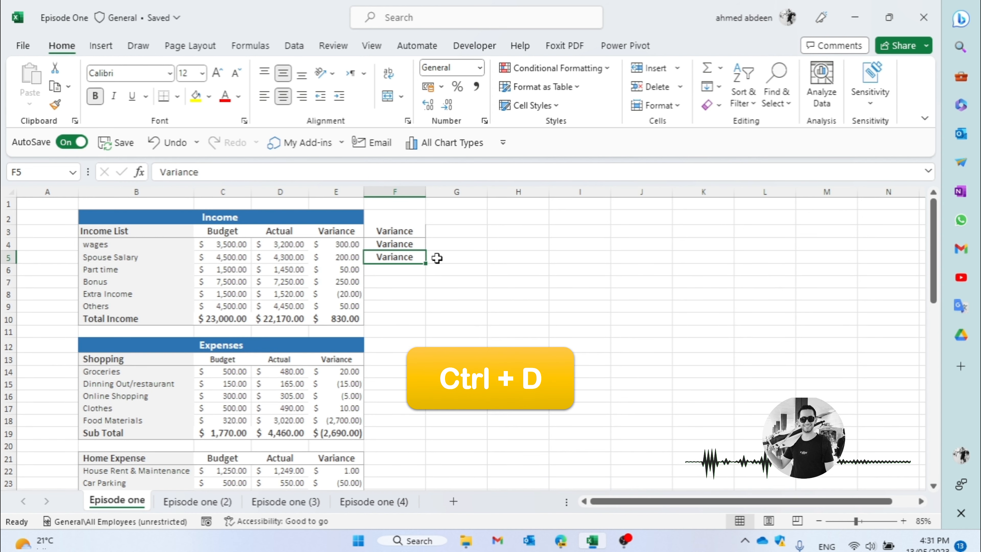
click(440, 257)
key(ctrl+r)
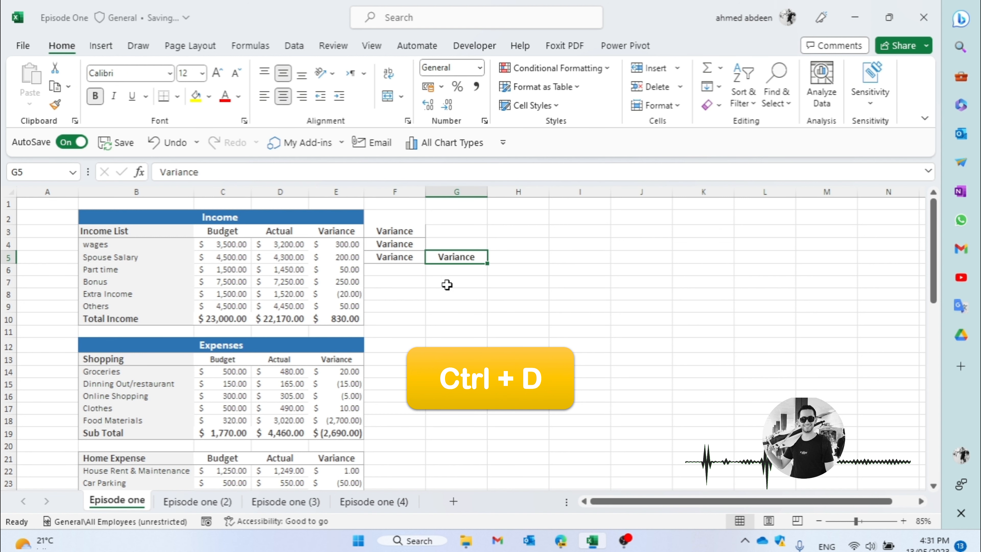
click(447, 279)
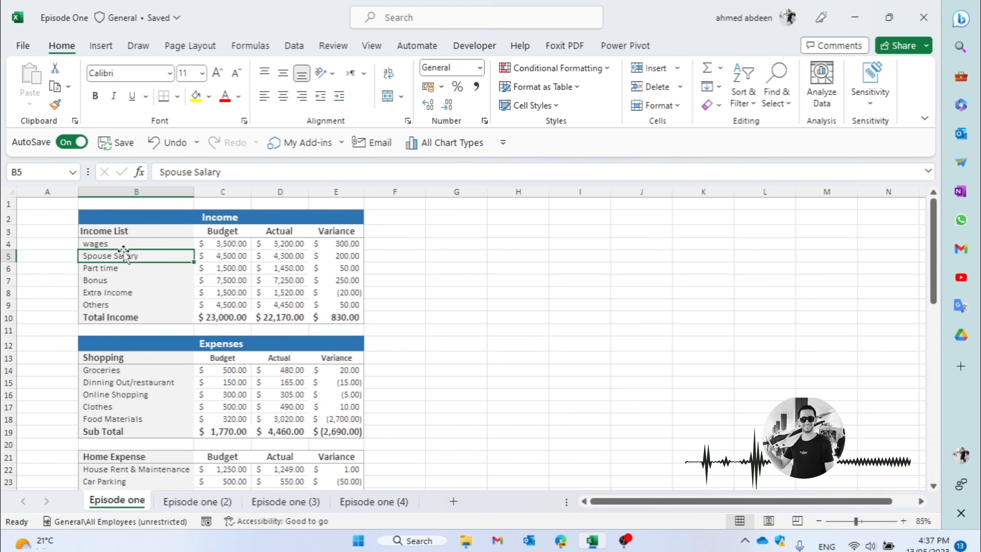
- Extend a selection cell by cell from wages in B4 across its row to the variance in E4
click(123, 244)
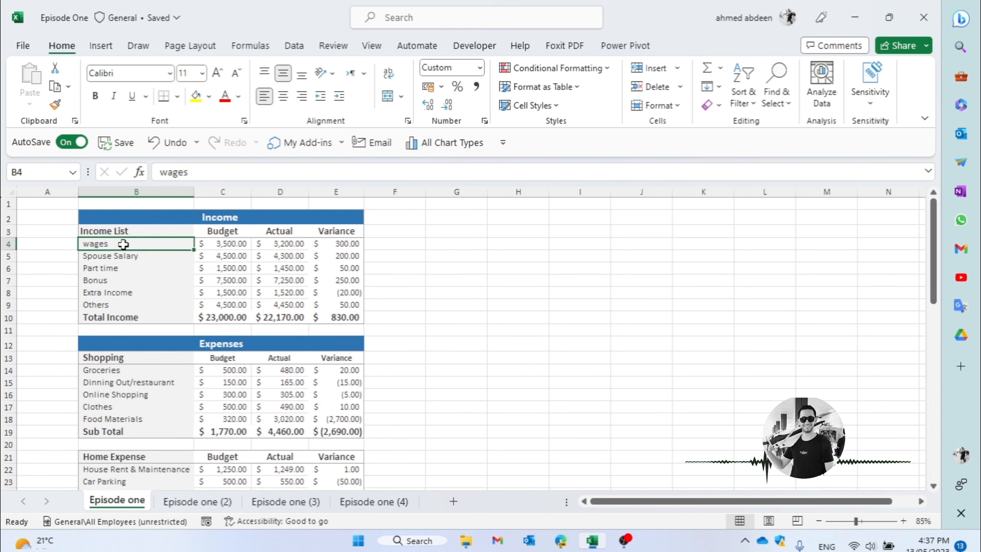
key(shift+Right)
key(shift+Right)
key(shift+Right)
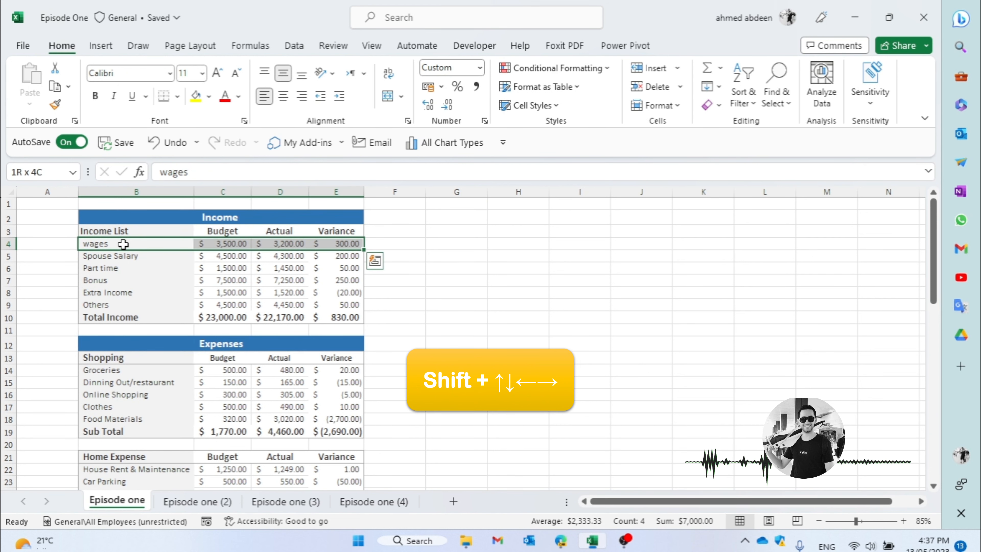
- Resize the selection anchored on B4 sideways to A4 and down through the rows below, and return to B4 alone
key(shift+Left)
key(shift+Left)
key(shift+Left)
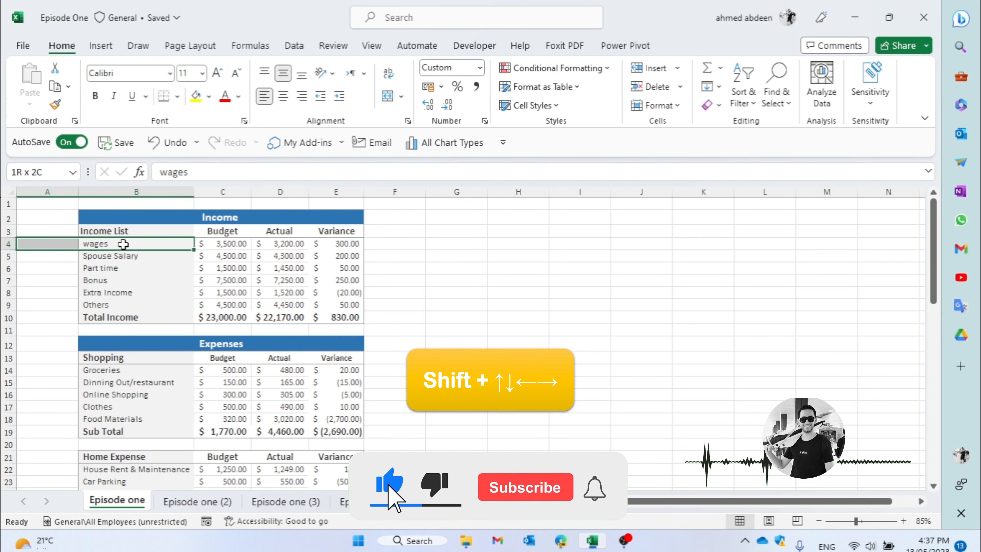
key(shift+Down)
key(shift+Down)
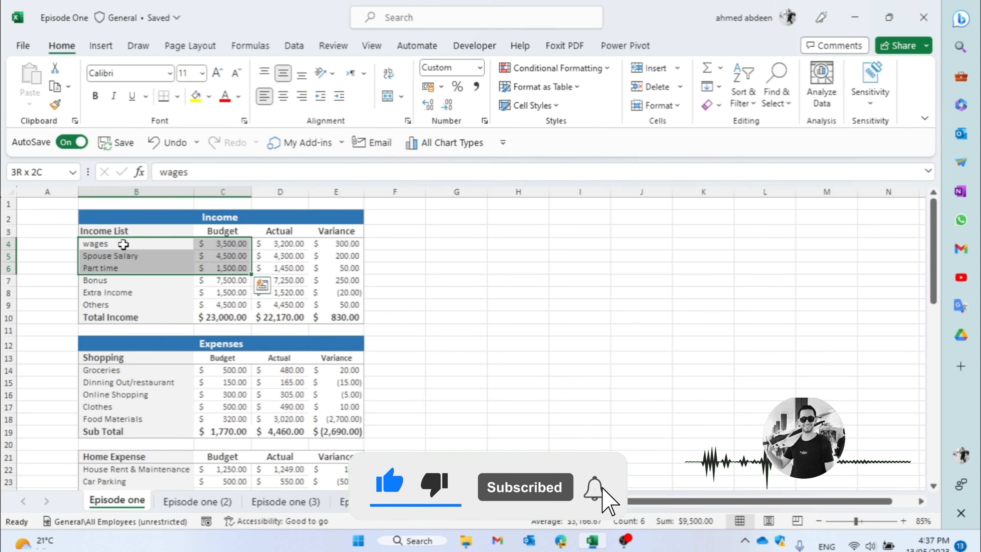
key(shift+Left)
key(shift+Down)
key(shift+Down)
click(123, 244)
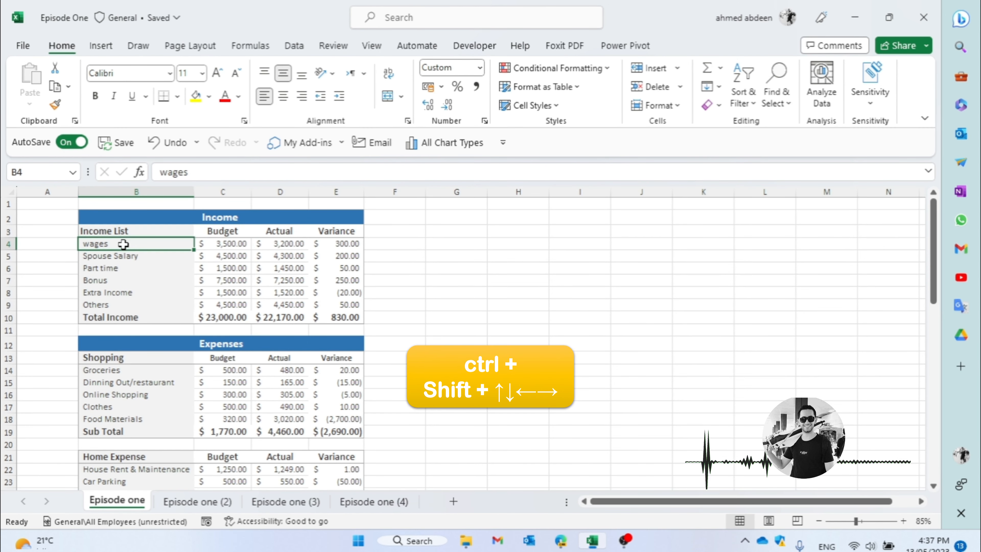
- Extend the selection from B4 to the edges of the Income data, first across and then down, to cover B4:E10
key(ctrl+shift+Right)
key(ctrl+shift+Down)
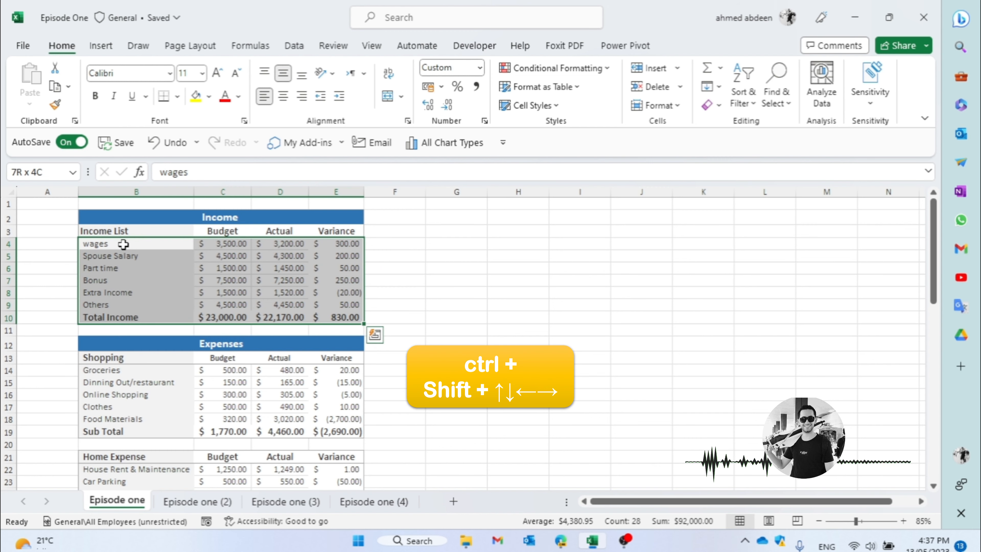
key(ctrl+shift+Up)
key(ctrl+shift+Down)
- Select B4:E10 again from B4, extending down to Total Income before extending across, and clear the range selection
click(123, 244)
key(ctrl+shift+Down)
key(ctrl+shift+Right)
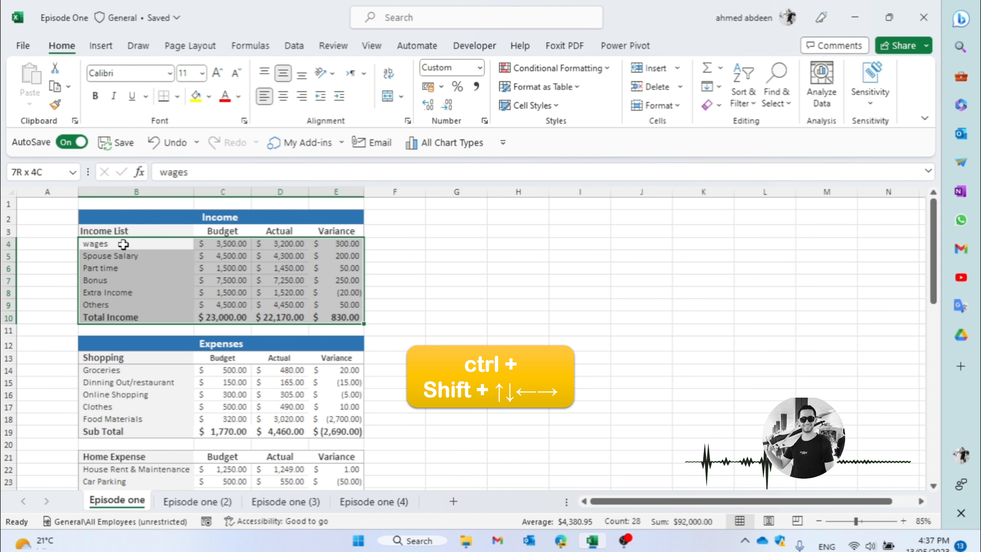
click(233, 282)
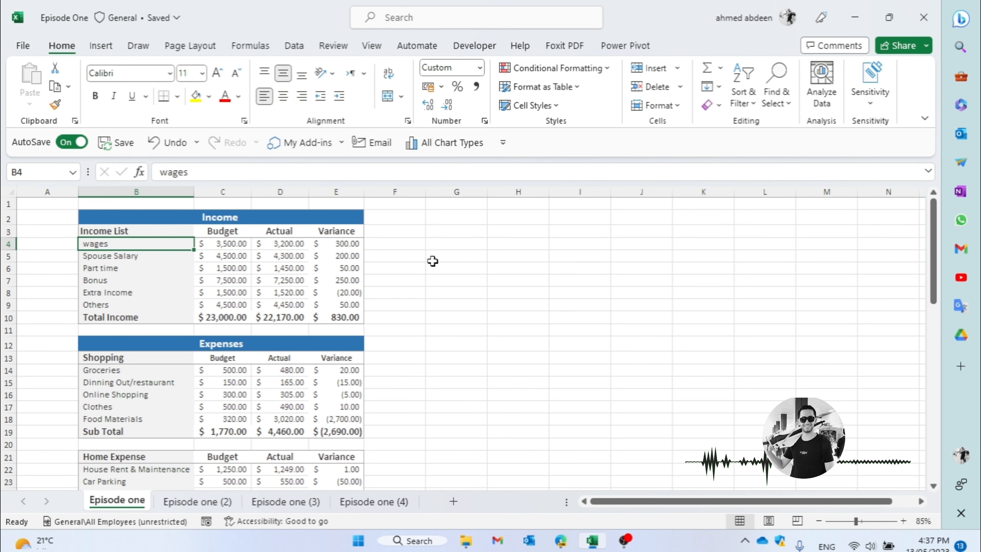
- Select the whole of column G from cell G4, and from the same cell select the whole of row 4
click(451, 243)
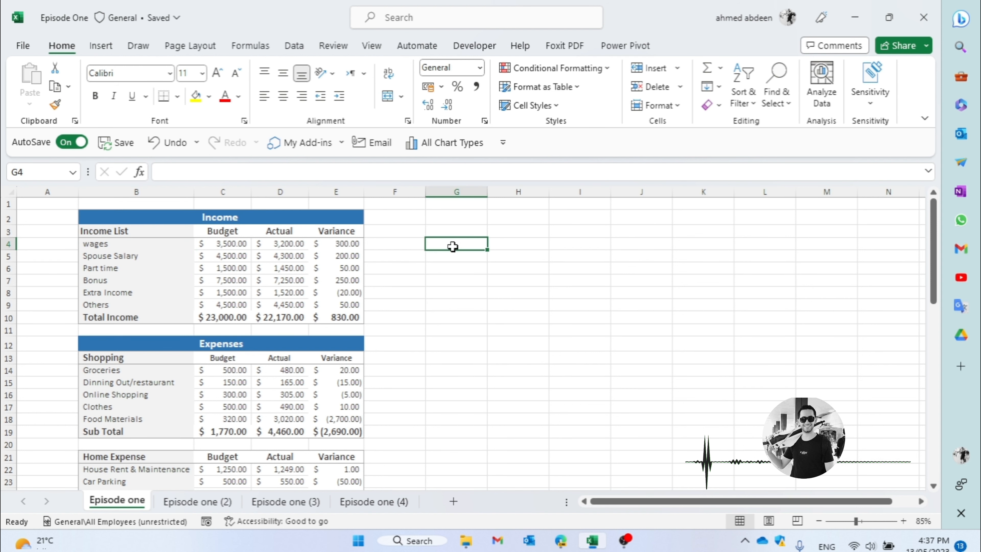
key(ctrl+space)
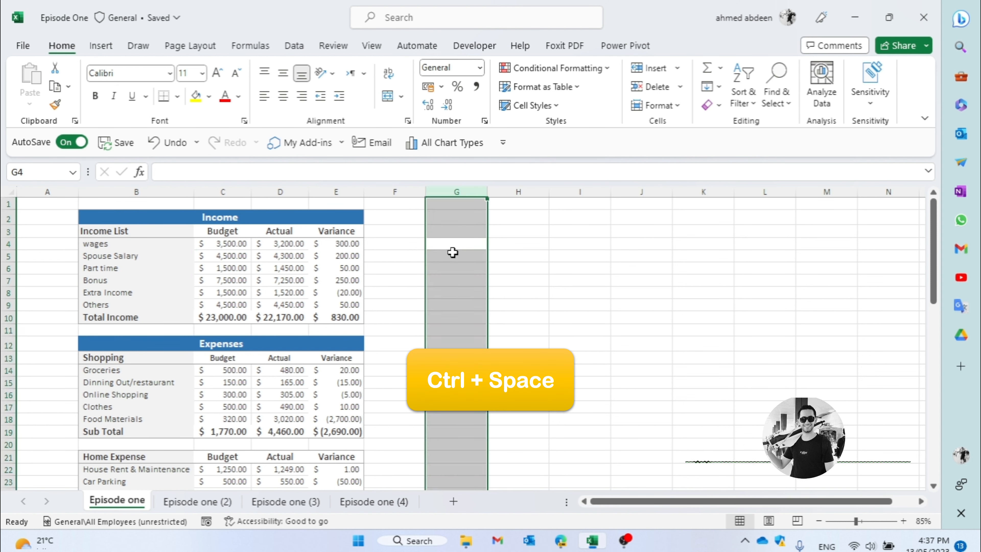
click(449, 248)
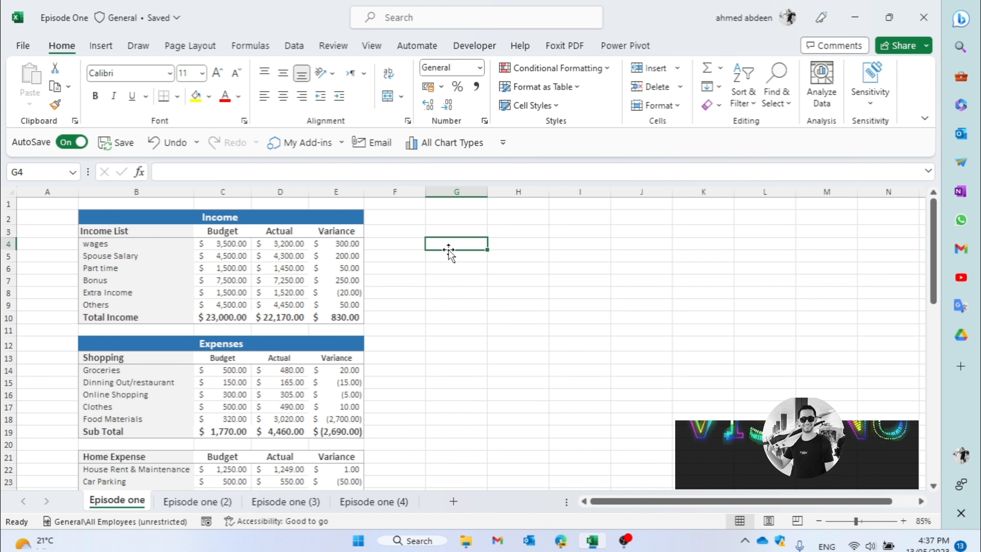
key(shift+space)
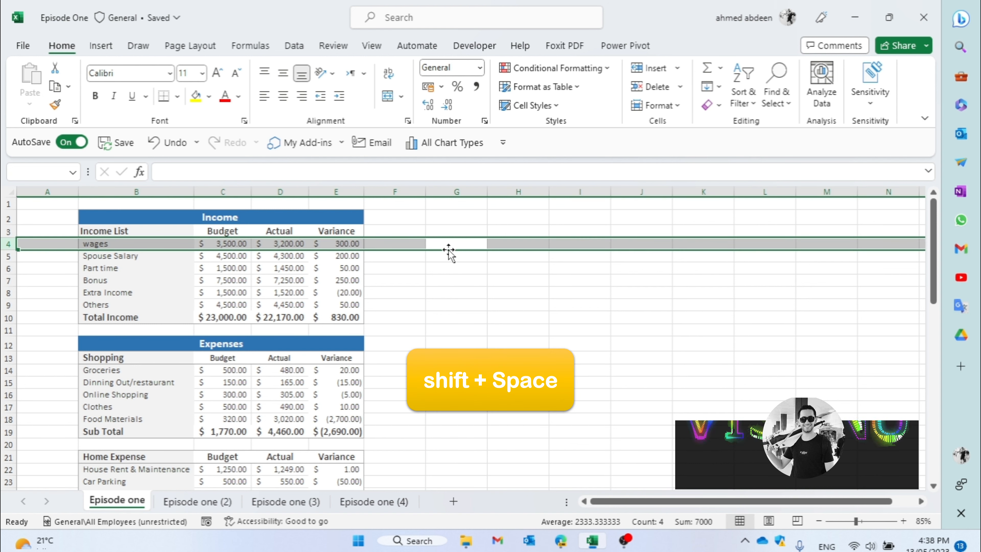
- Select the entire row 4 from cell G4 and insert a blank row above the wages row
click(471, 250)
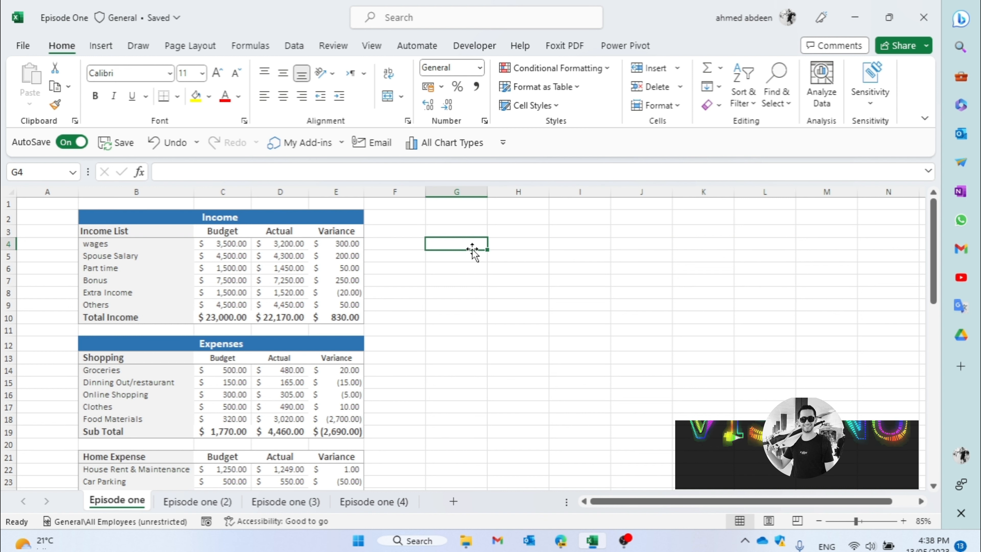
key(shift+space)
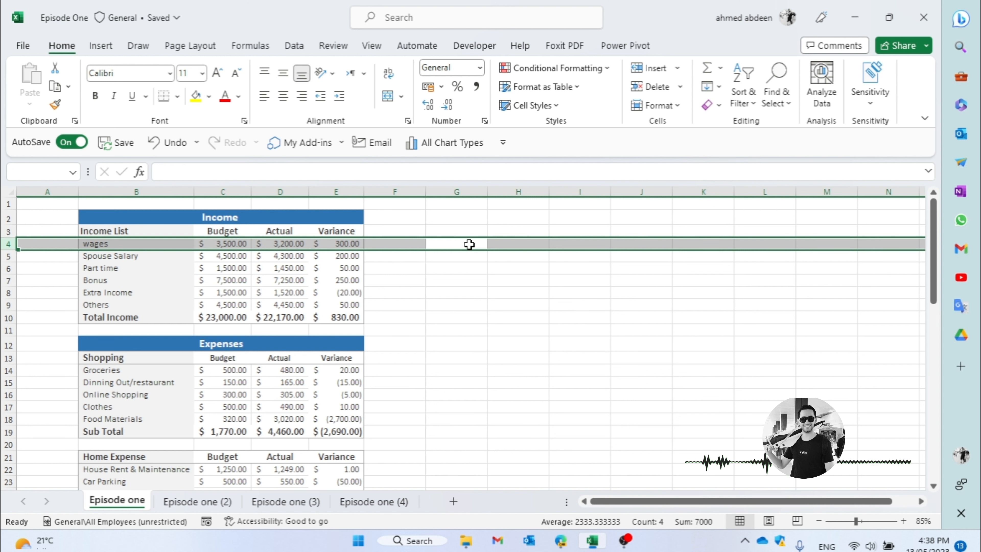
key(ctrl+shift+plus)
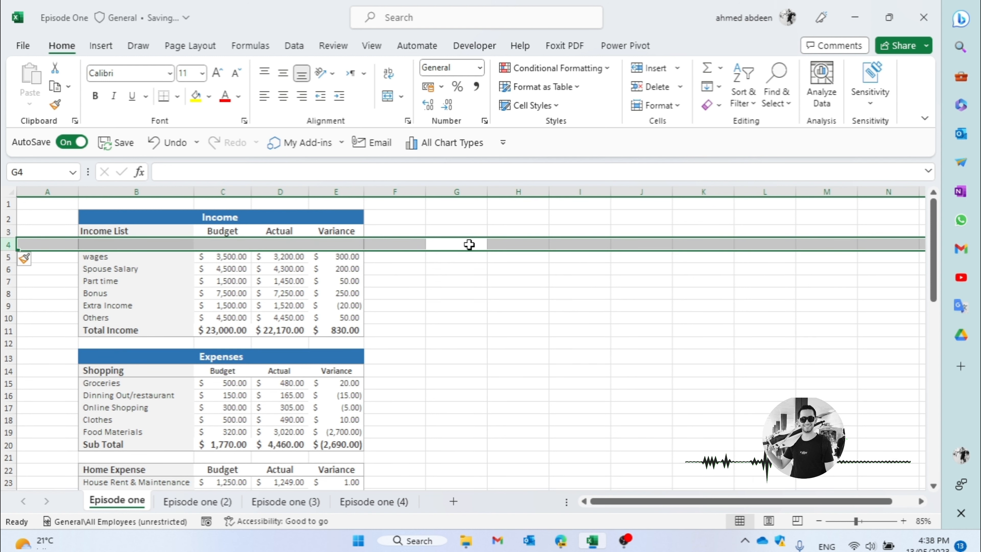
- Insert a blank column at column G by selecting the whole column from cell G5, and delete column G again
click(468, 258)
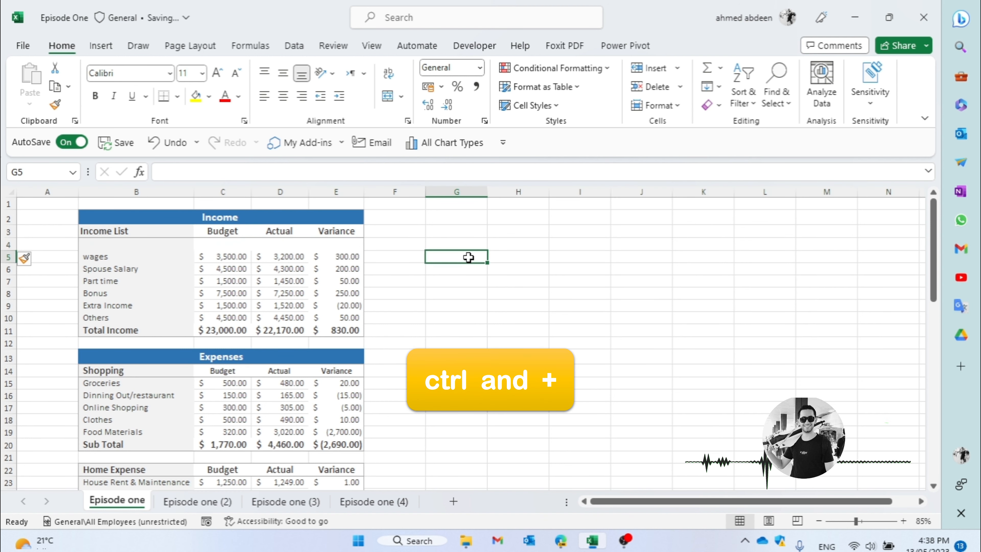
key(ctrl+space)
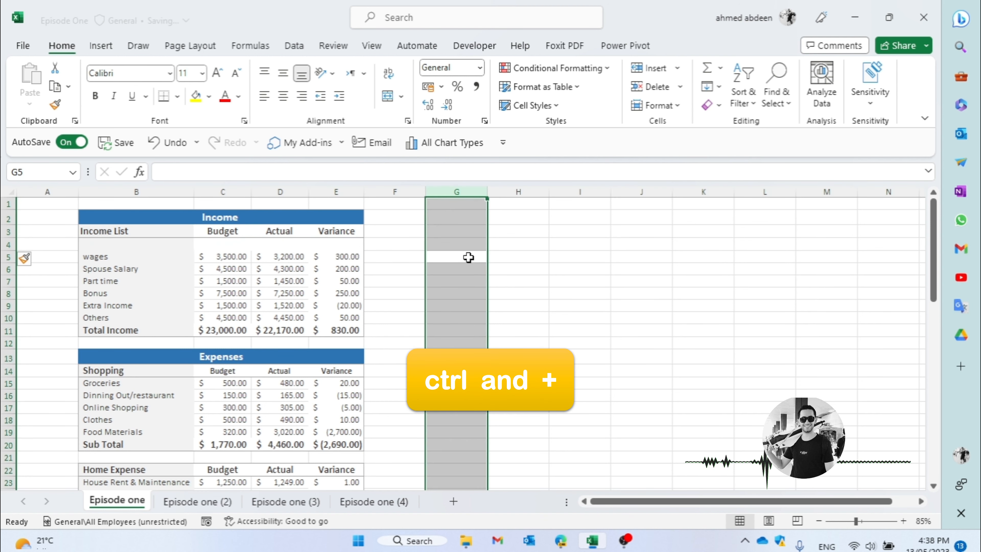
key(ctrl+shift+plus)
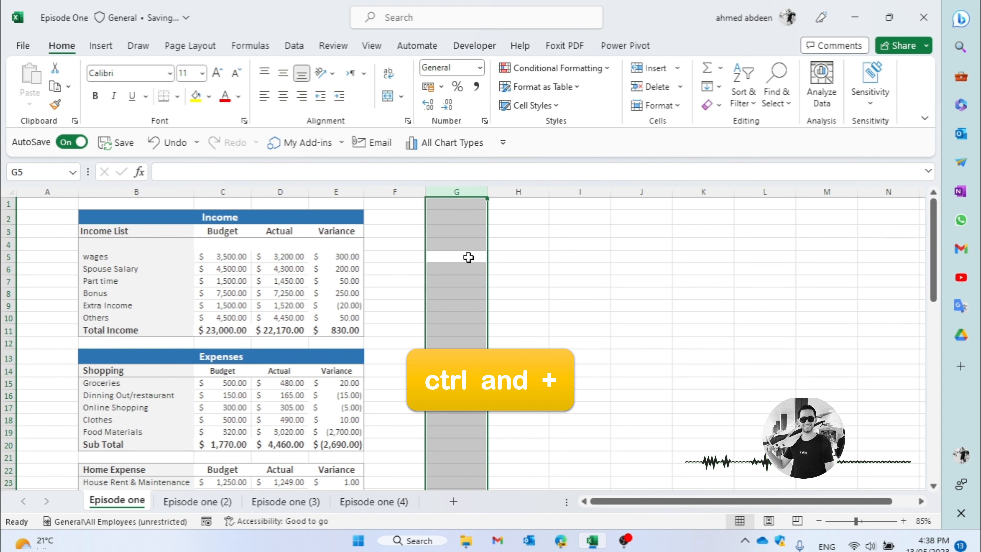
click(469, 257)
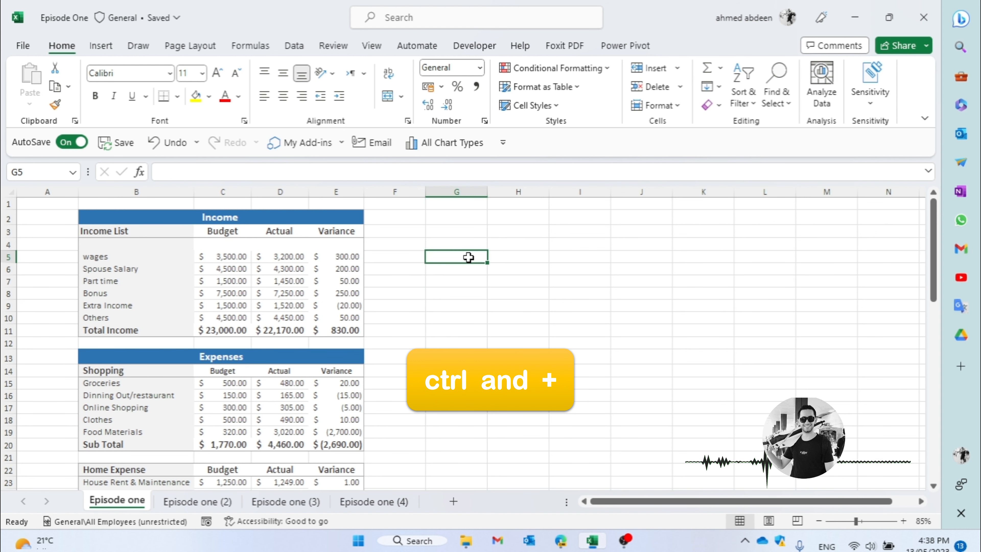
key(ctrl+space)
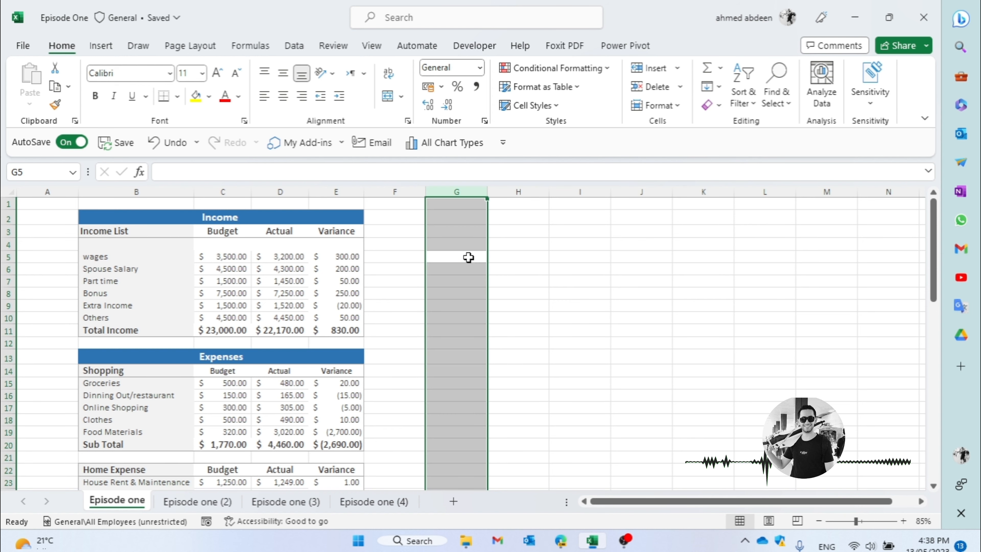
key(ctrl+minus)
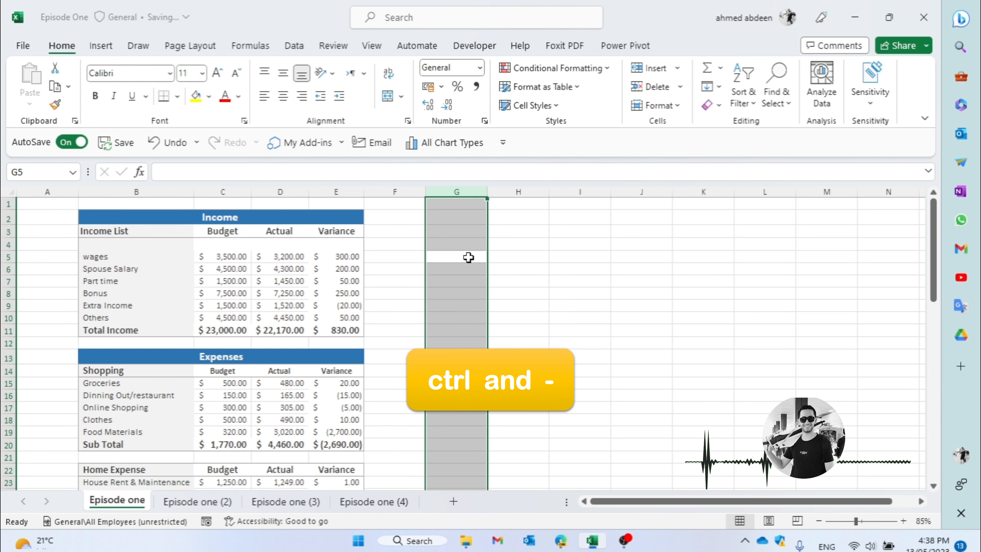
- Select the entire blank row 4 above wages and delete it
click(475, 246)
key(shift+space)
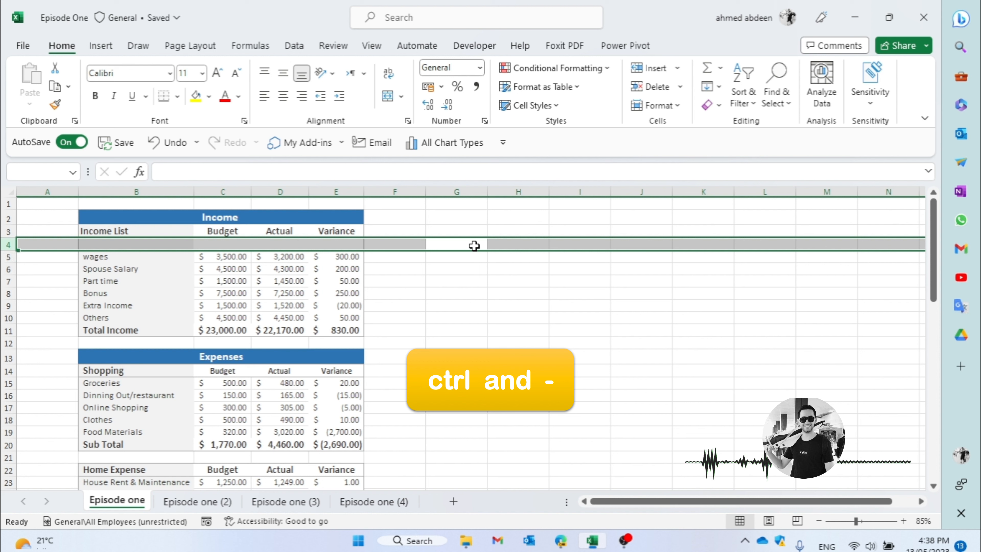
key(ctrl+minus)
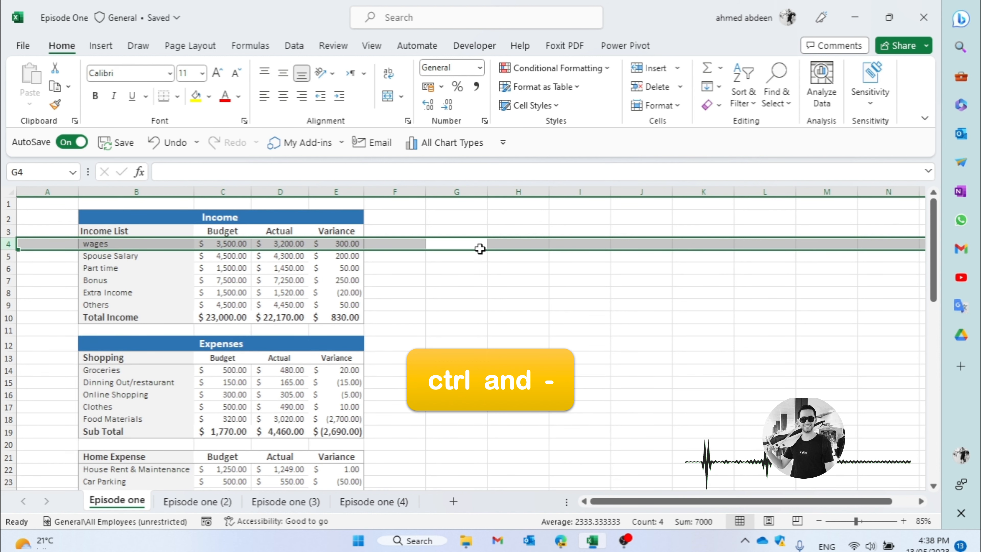
click(519, 256)
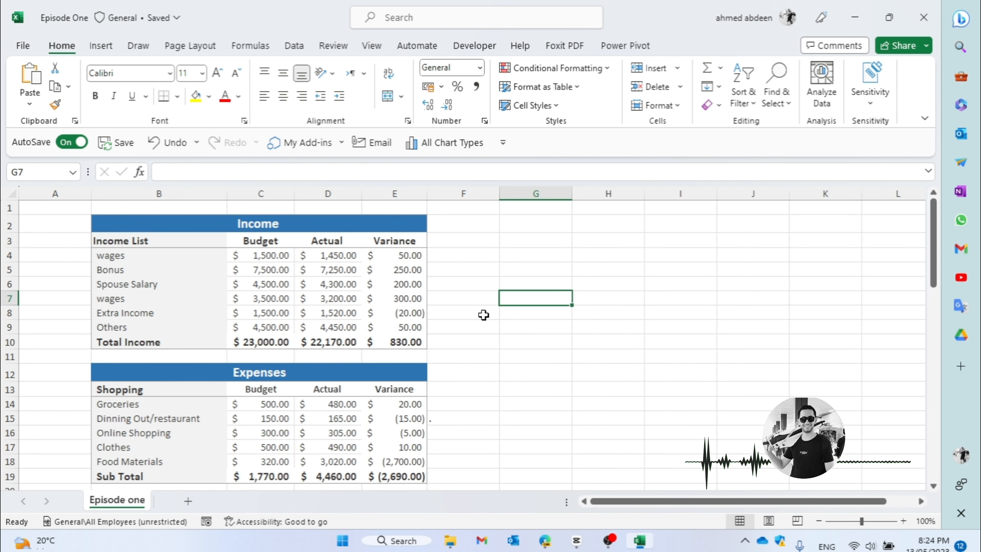
- From cell E6, insert an entire blank row above the Spouse Salary row
key(Left)
key(Left)
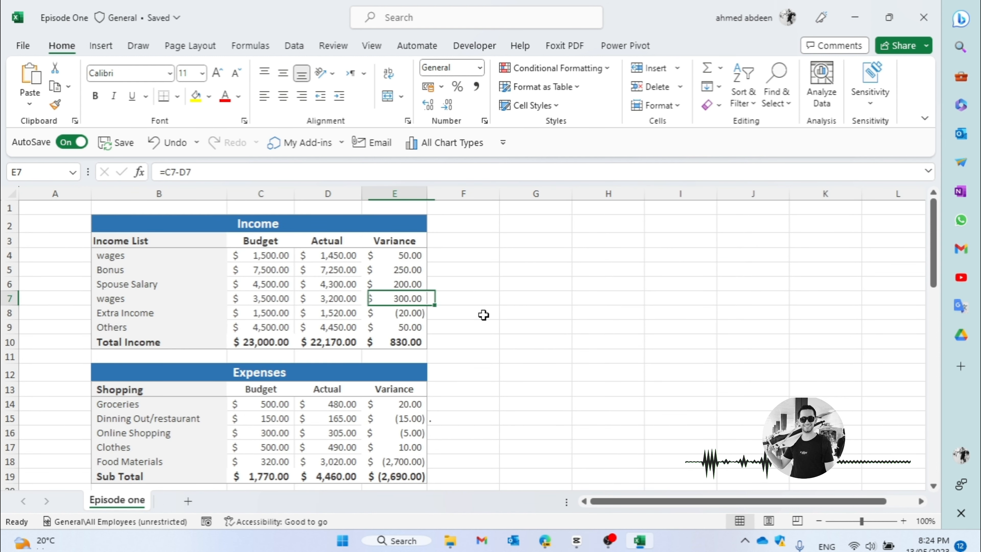
key(Up)
key(ctrl+plus)
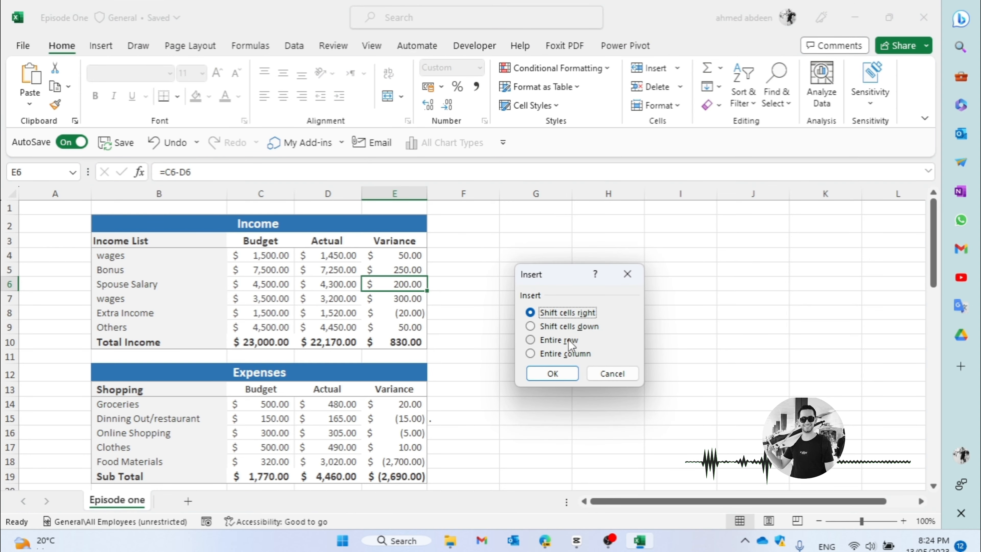
click(572, 343)
click(552, 374)
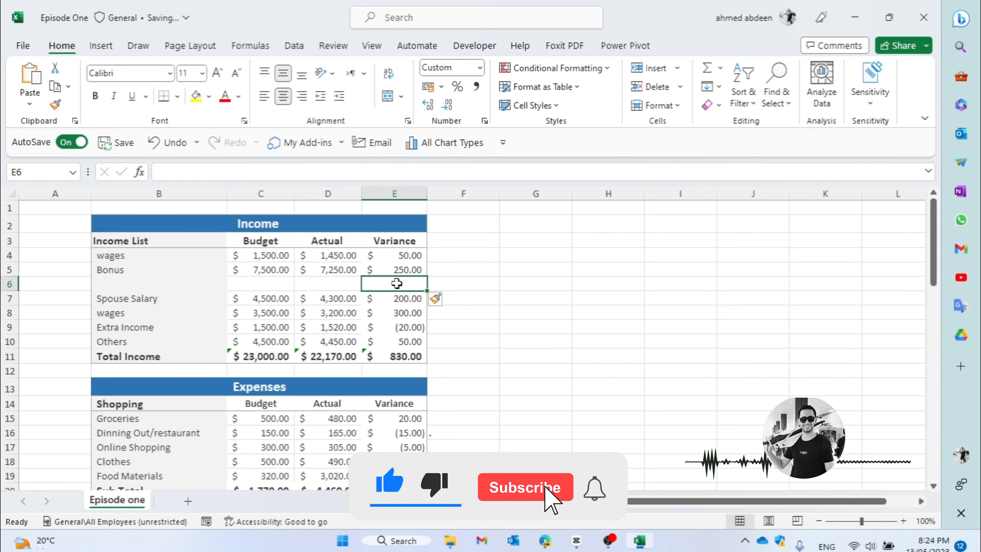
- Insert an entire blank column before the Variance column, starting from cell E6
key(ctrl+plus)
click(557, 349)
click(553, 373)
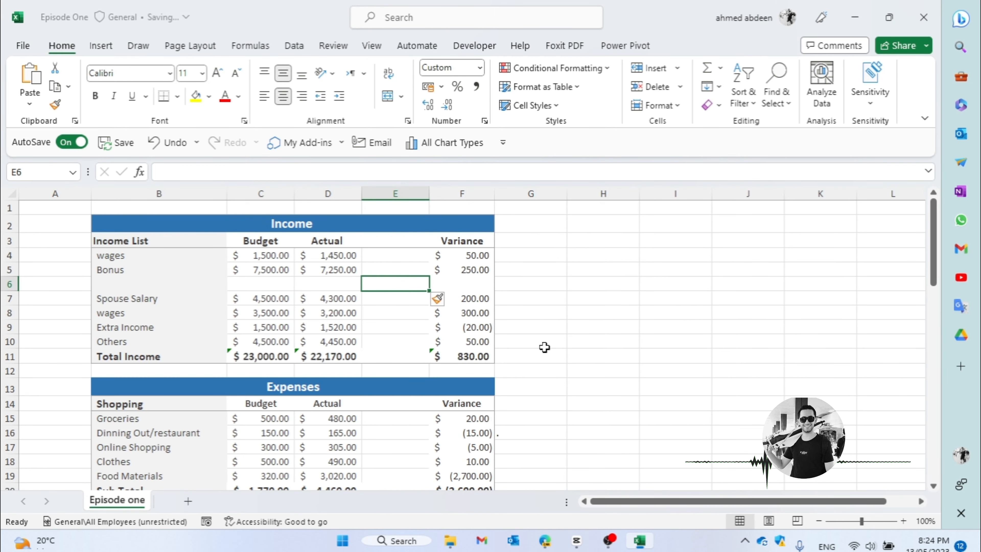
click(575, 329)
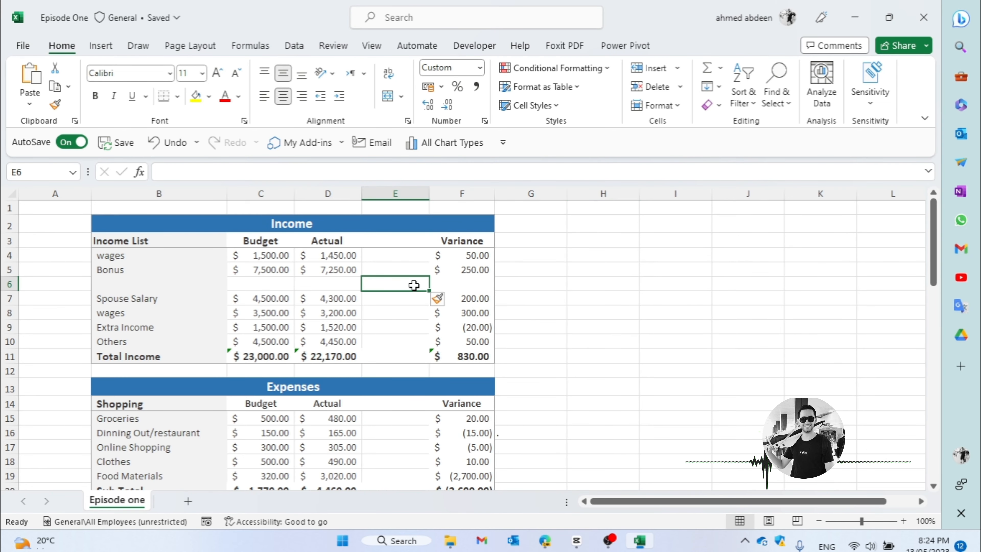
- Delete the entire blank row 6 and the entire blank column E, starting from cell E6
key(ctrl+minus)
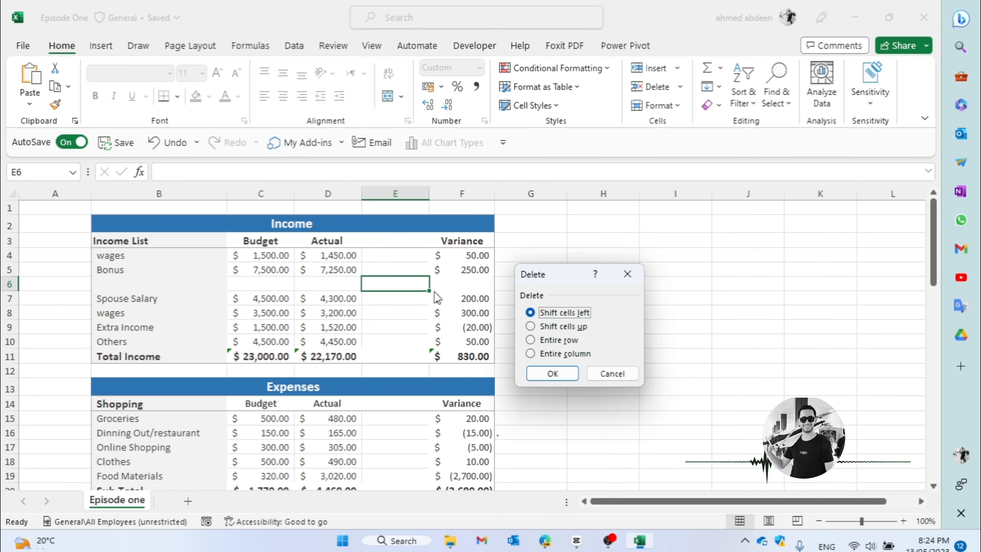
click(546, 374)
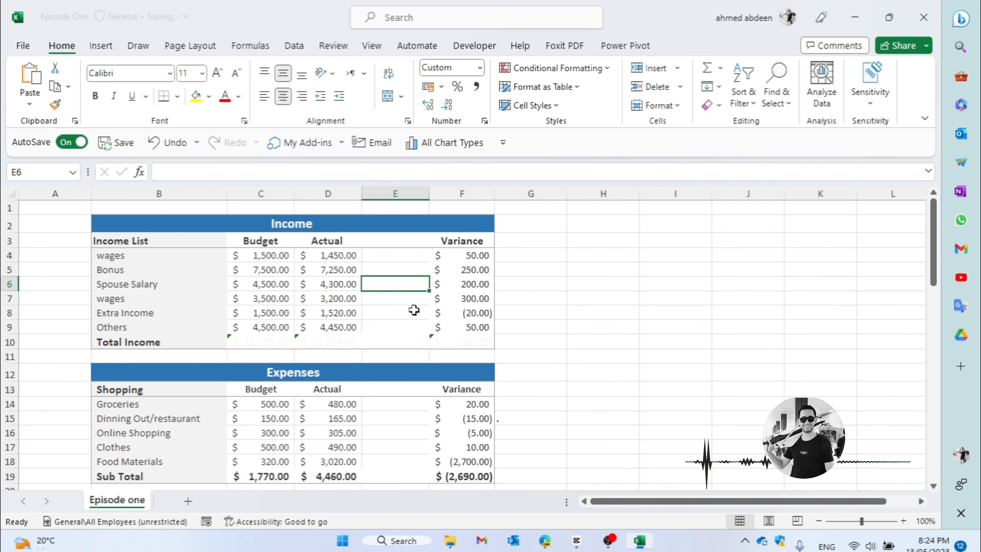
key(ctrl+minus)
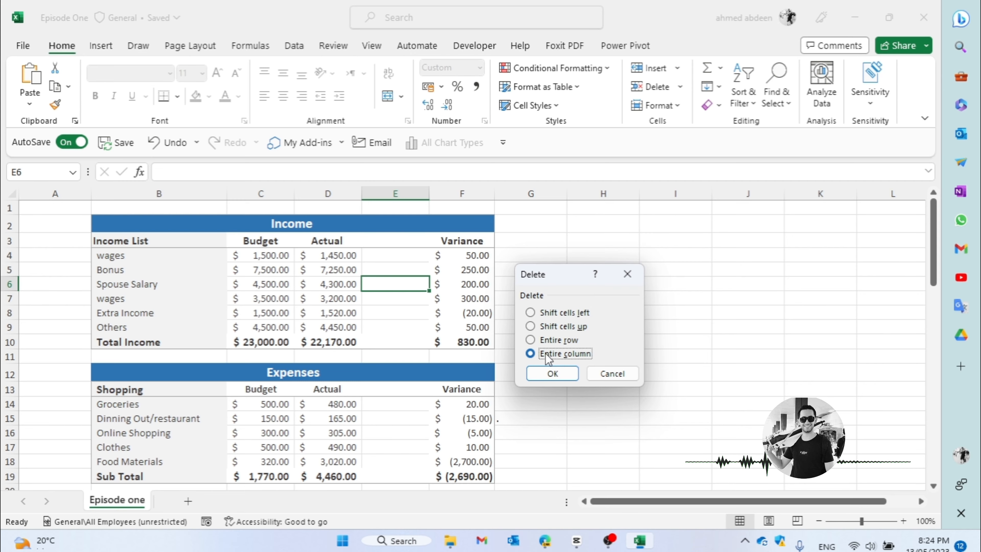
click(550, 373)
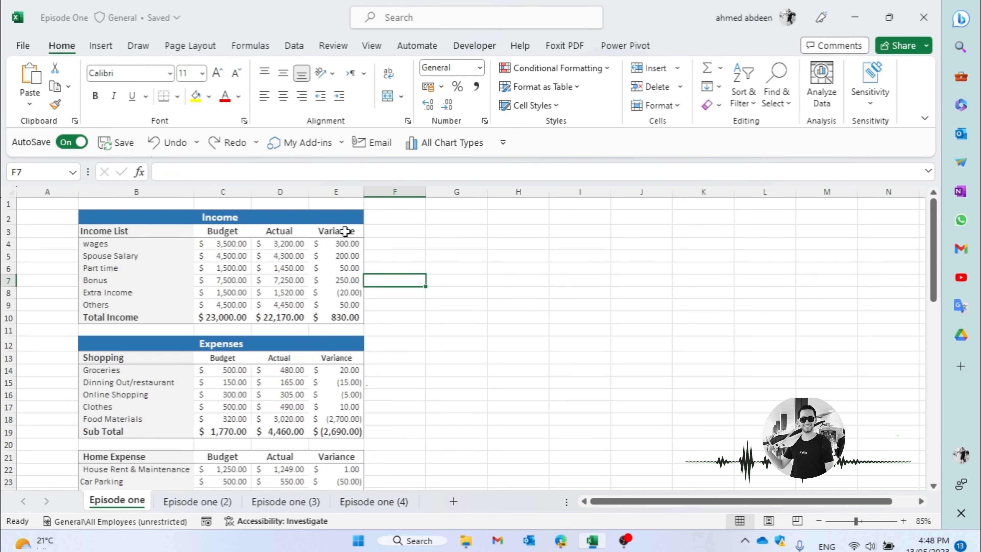
- Convert the Income range B3:E10 into a table with headers
drag(345, 231, 124, 315)
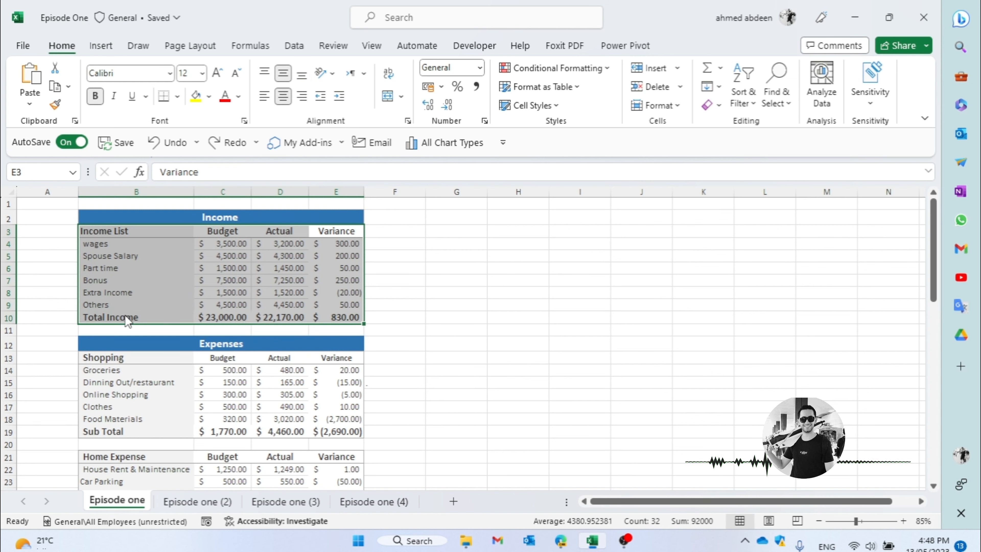
key(ctrl+t)
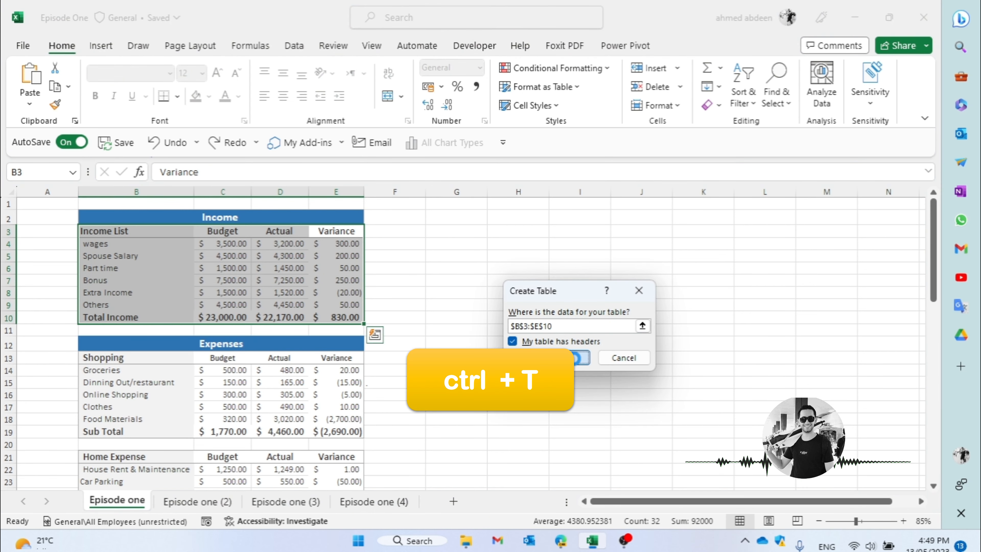
click(575, 358)
click(432, 318)
click(380, 281)
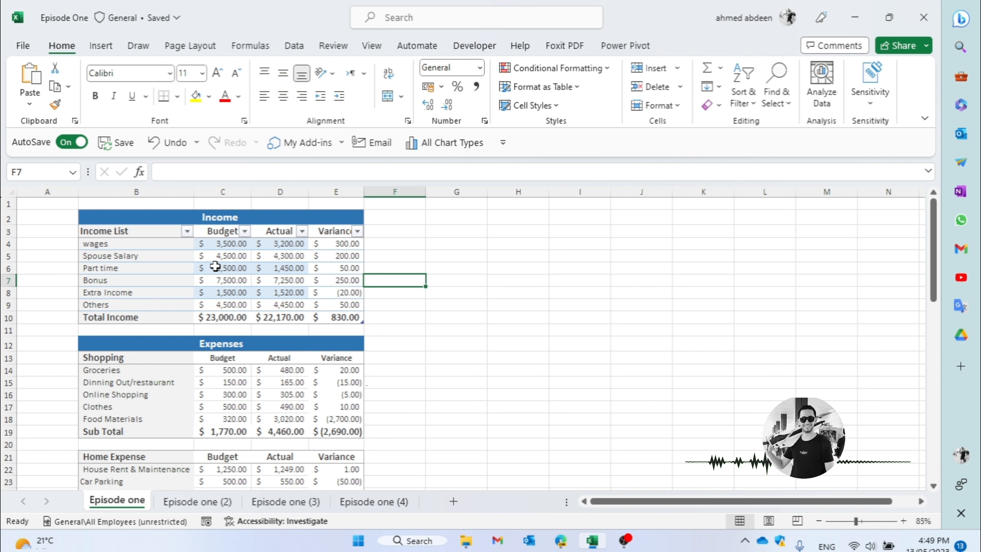
- From cell C5, hide the Spouse Salary row and the Budget column
click(233, 254)
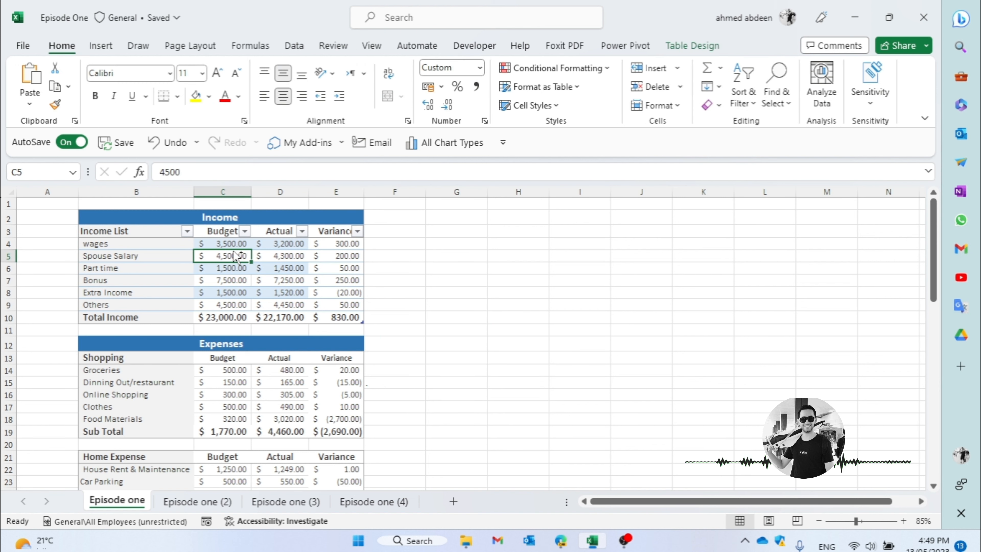
key(ctrl+9)
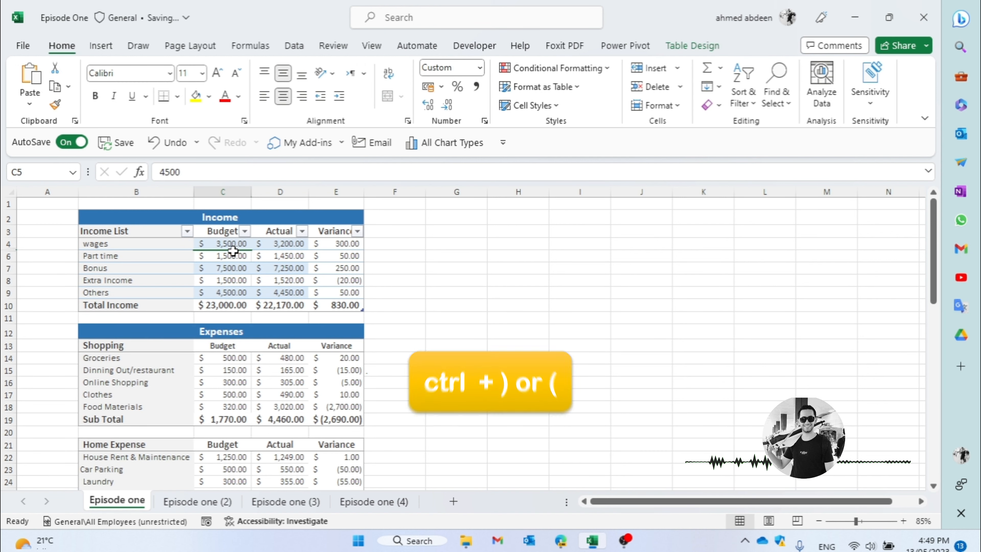
key(ctrl+0)
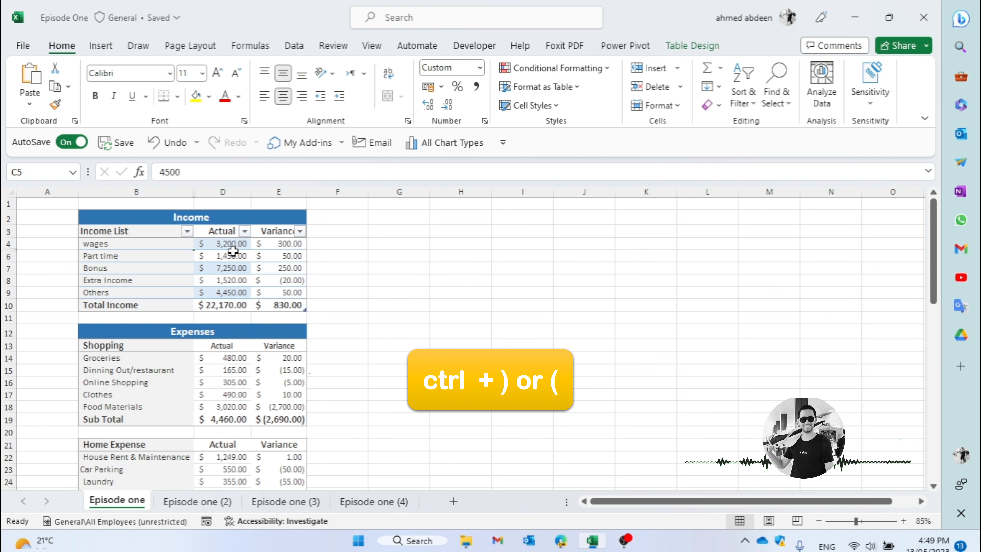
- Undo the hidden column, the hidden row and the conversion of the Income range into a table
key(ctrl+z)
key(ctrl+z)
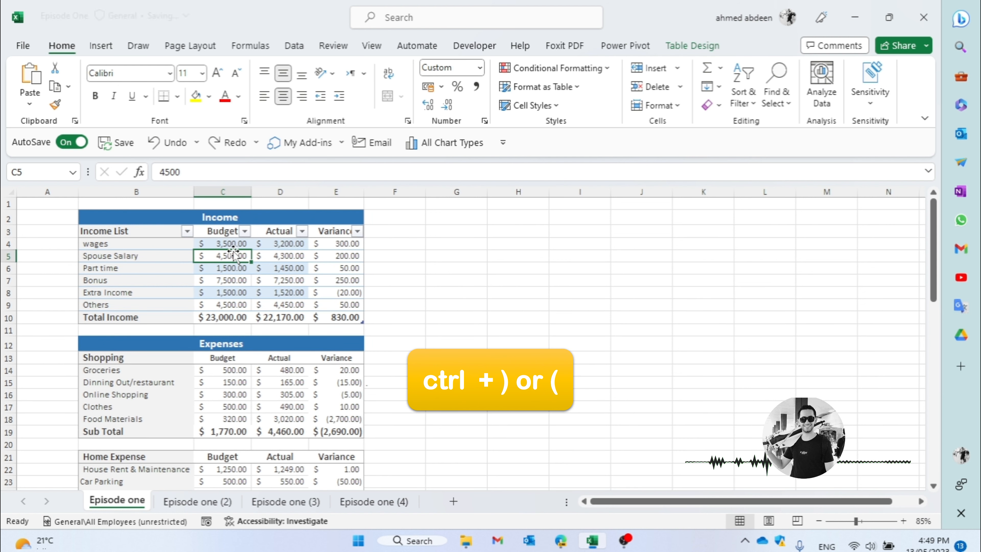
key(ctrl+z)
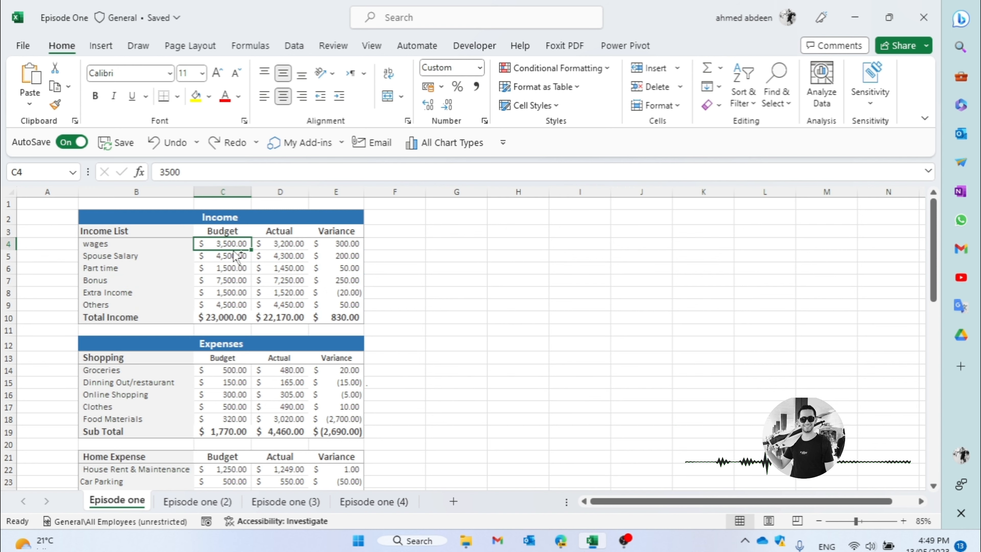
- Format cell C4 as Currency with the AED symbol and 0 decimal places, and undo the formatting
key(ctrl+1)
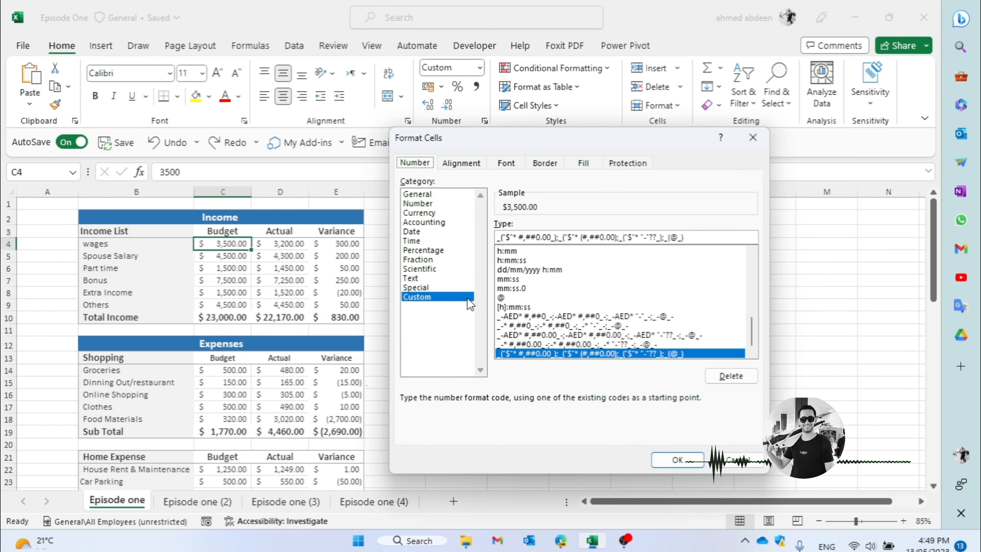
click(437, 212)
click(586, 242)
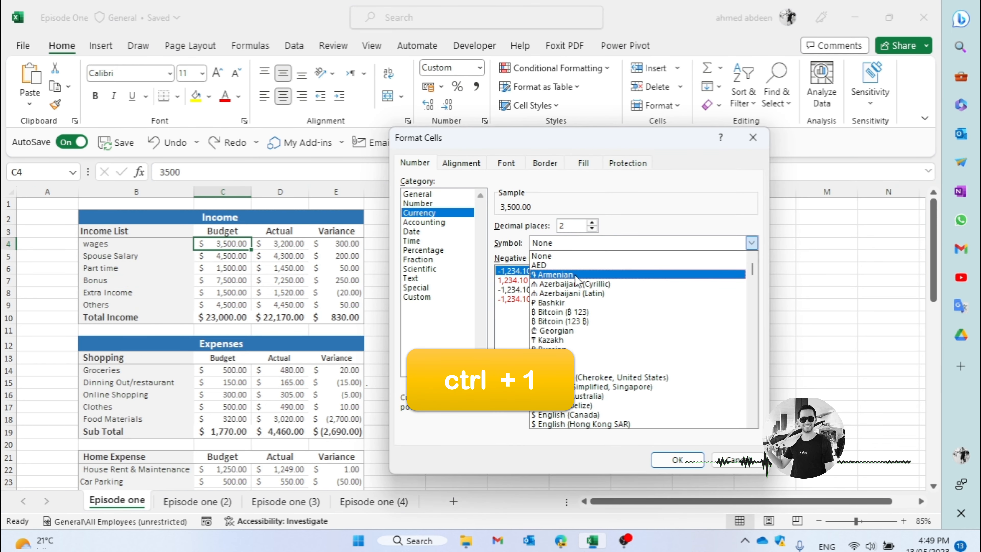
click(540, 265)
click(592, 229)
click(592, 229)
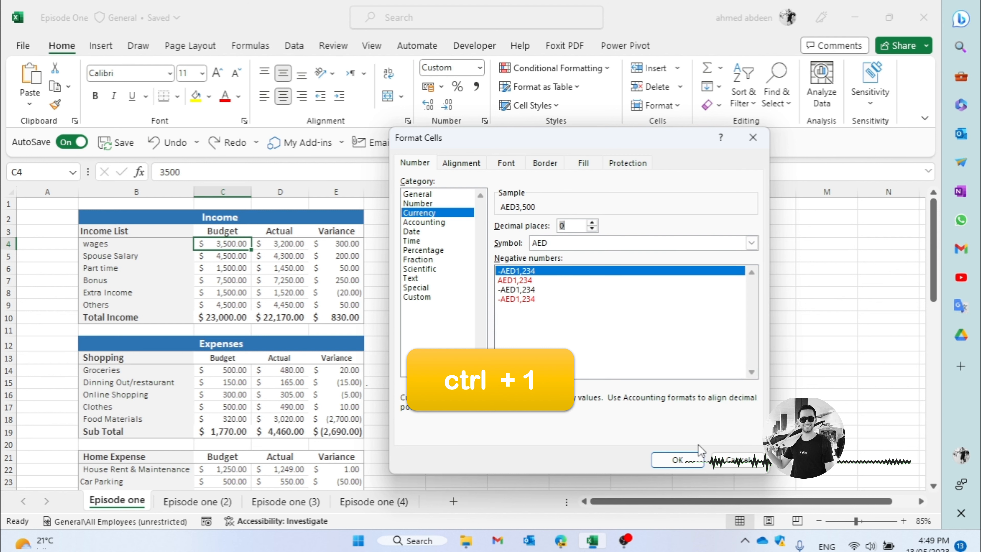
click(687, 459)
click(395, 316)
key(ctrl+z)
click(431, 296)
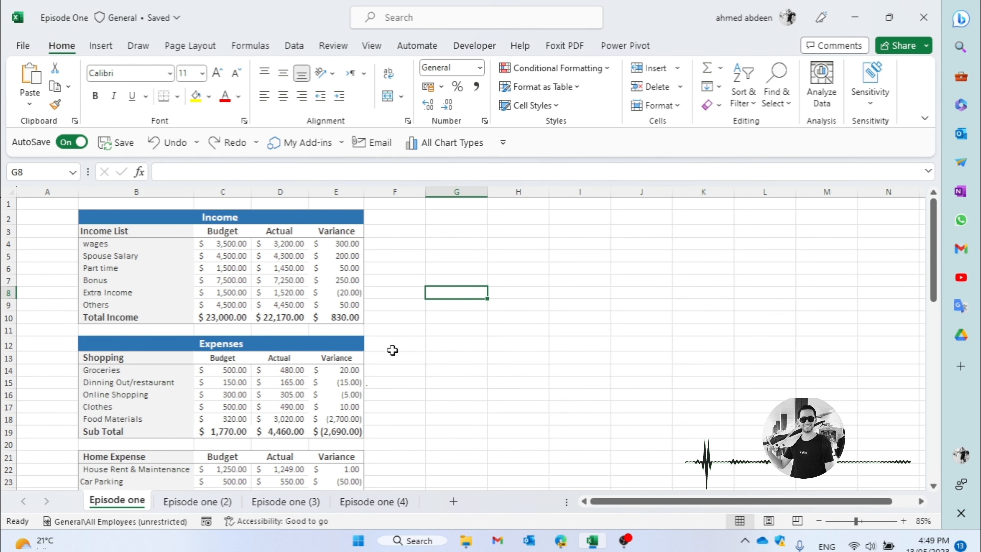
- Enter an AutoSum of E4:E9 in the Total Income variance cell E10
click(324, 320)
key(alt+equal)
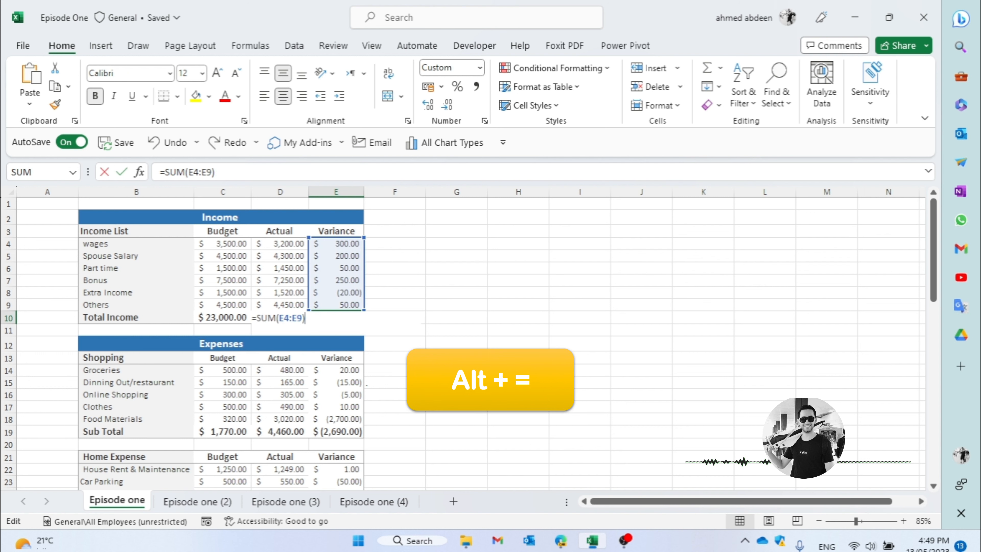
key(Escape)
key(alt+equal)
key(Return)
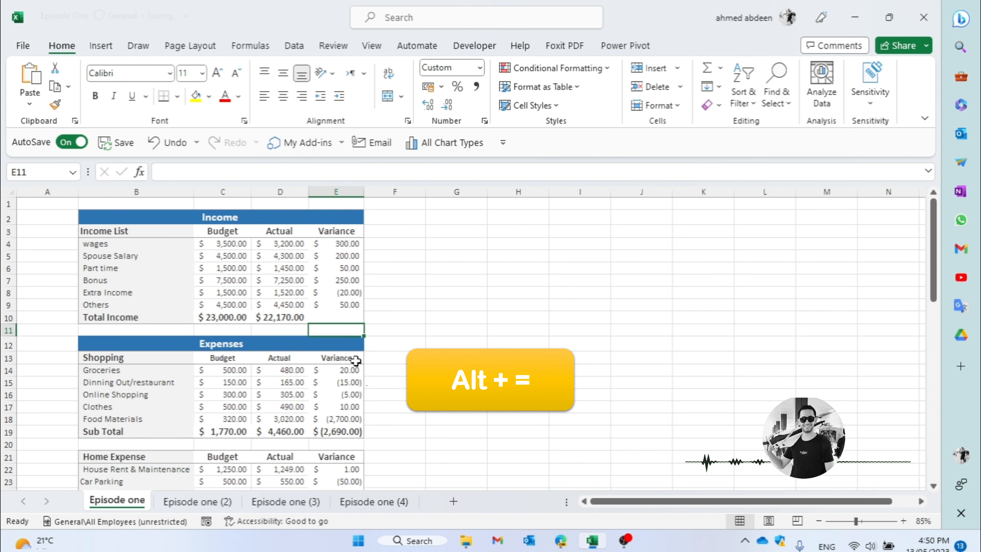
key(Up)
key(alt+equal)
key(Return)
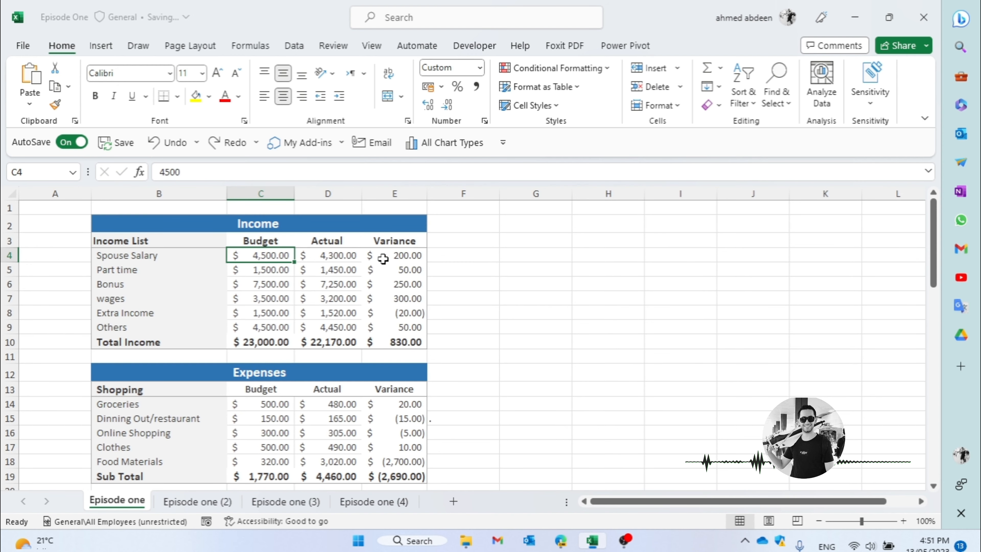
- Select the Spouse Salary entry in B4:E4 and move it down to row 6, between Bonus and wages
click(385, 259)
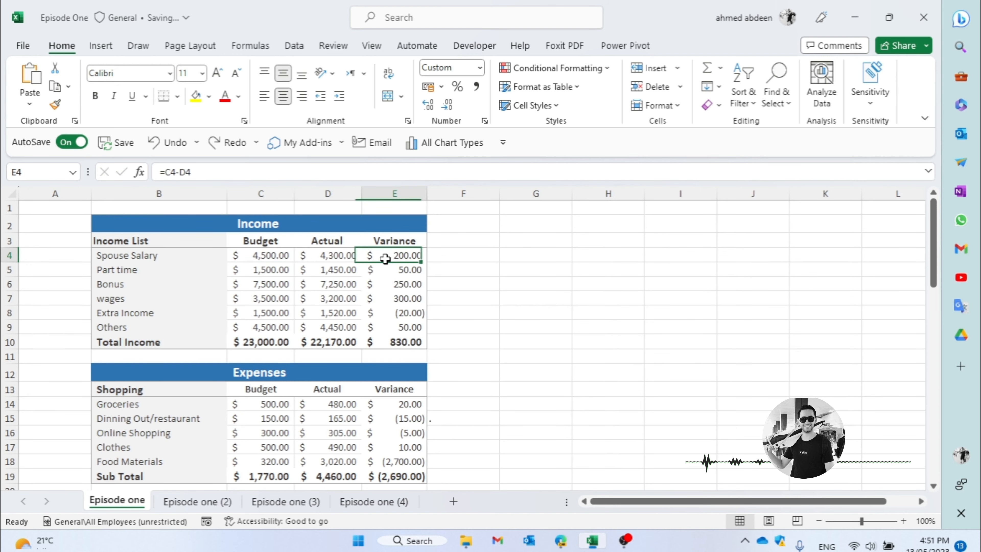
click(190, 255)
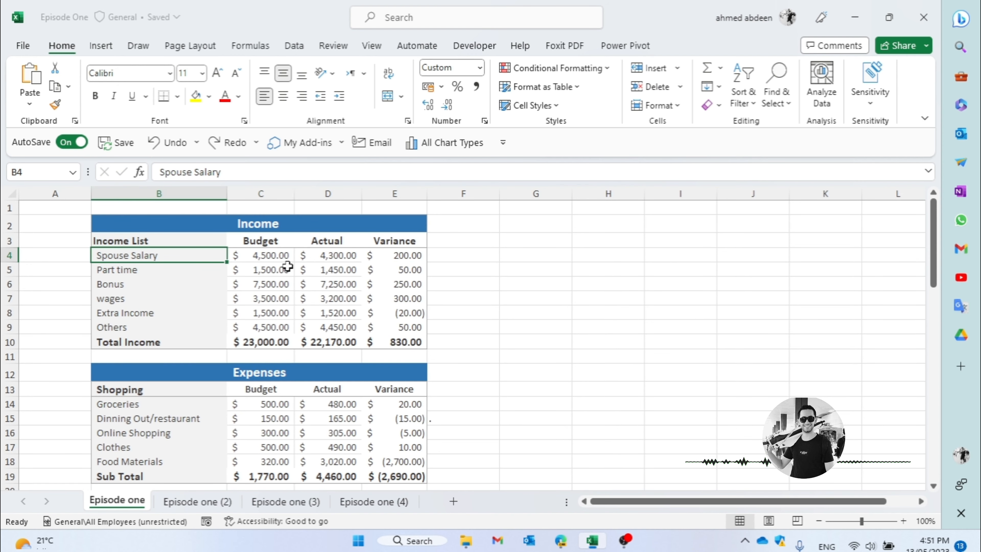
drag(173, 260, 400, 294)
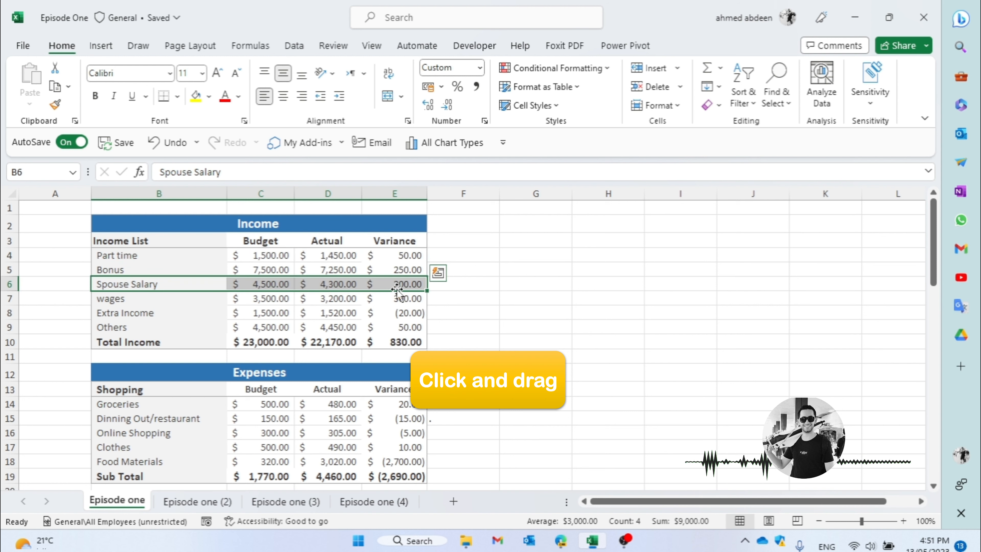
click(458, 295)
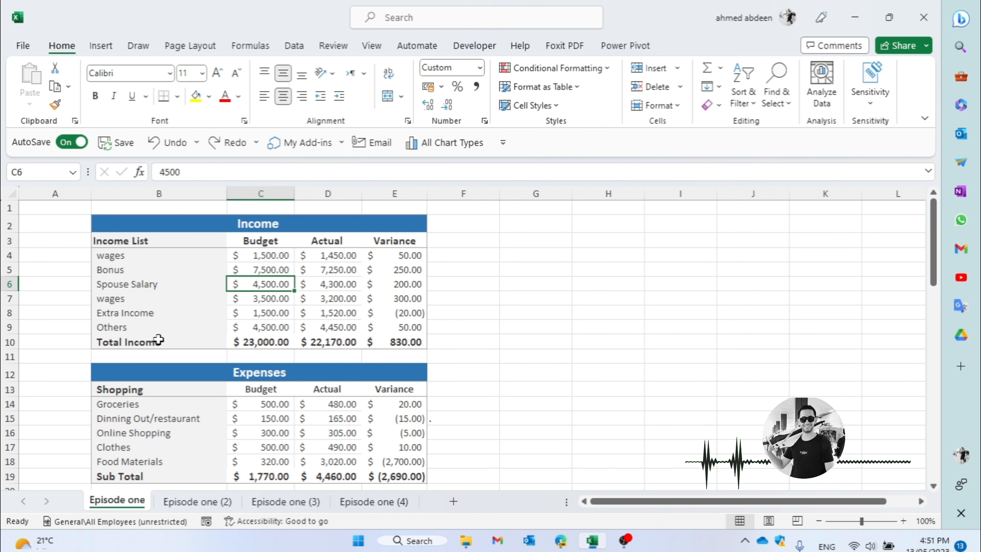
- Fill cell B11 below Total Income with Groceries, chosen from the list of existing entries in the column
key(Down)
click(158, 333)
key(Down)
key(Down)
key(alt+Down)
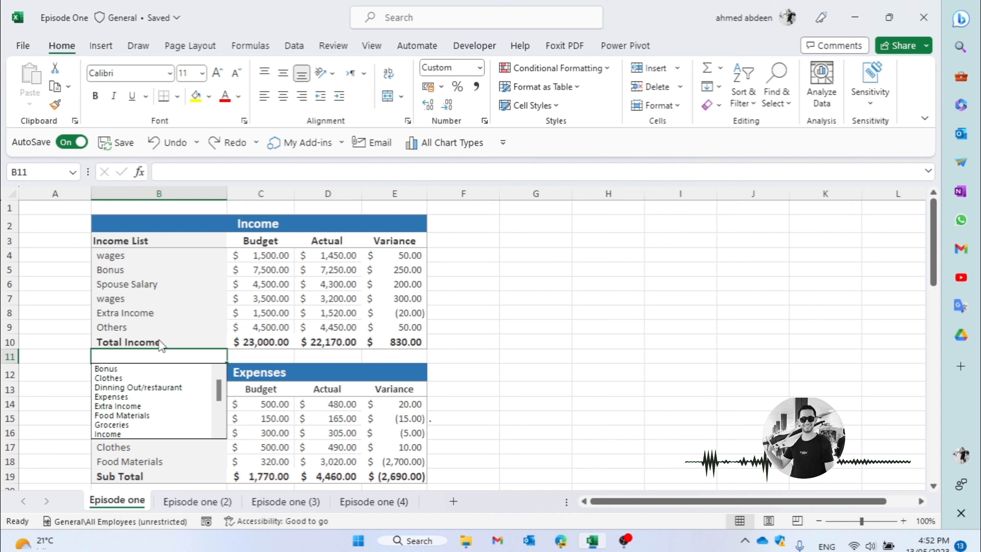
key(Down)
key(Down)
key(Down)
key(Down)
key(Down)
key(Down)
key(Down)
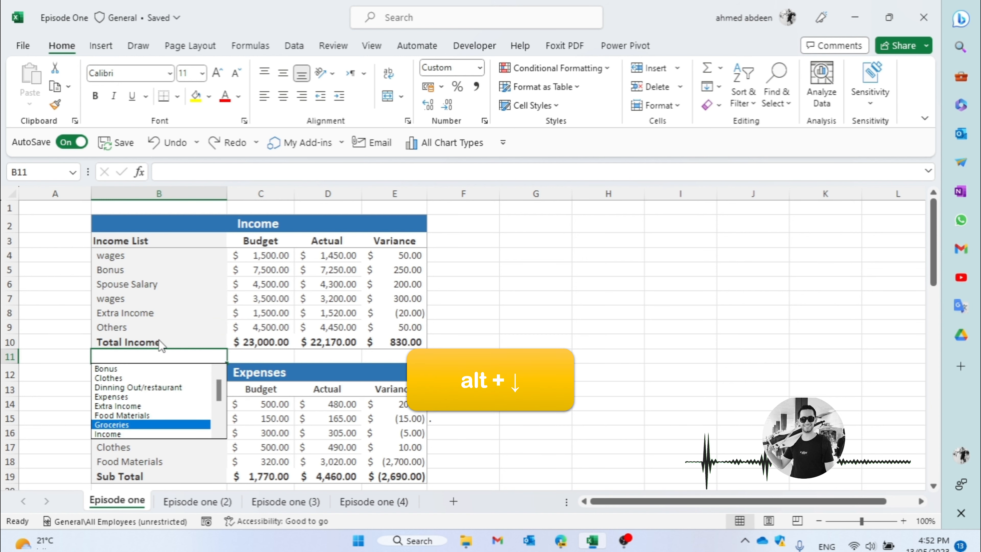
key(Return)
key(alt+Down)
key(Escape)
key(Down)
key(Up)
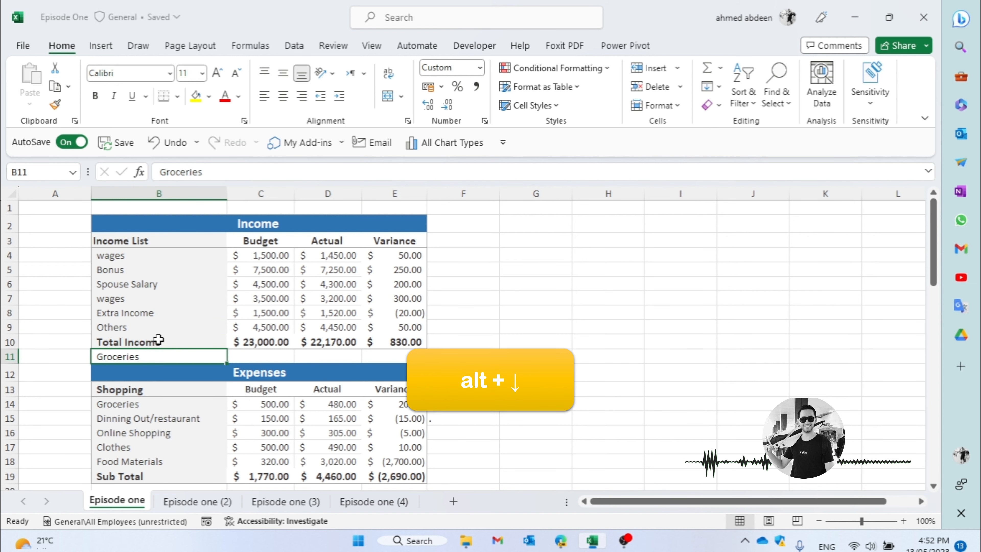
- Replace the entry in B11 with Online Shopping from the list of existing column entries, and undo the replacement
key(alt+Down)
key(Down)
key(Down)
key(Down)
key(Down)
key(Down)
key(Down)
key(Down)
key(Down)
key(Down)
key(Down)
key(Down)
key(Down)
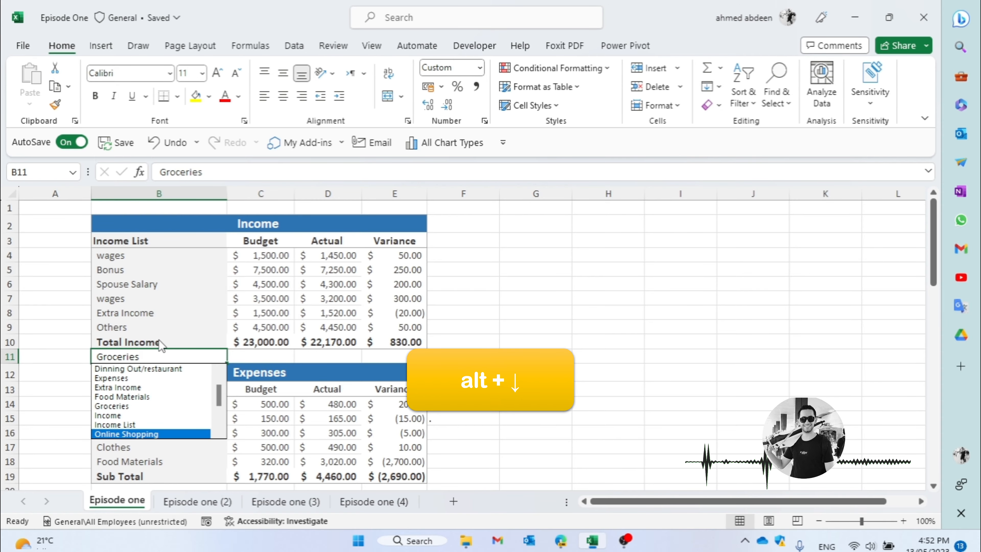
key(Return)
key(ctrl+z)
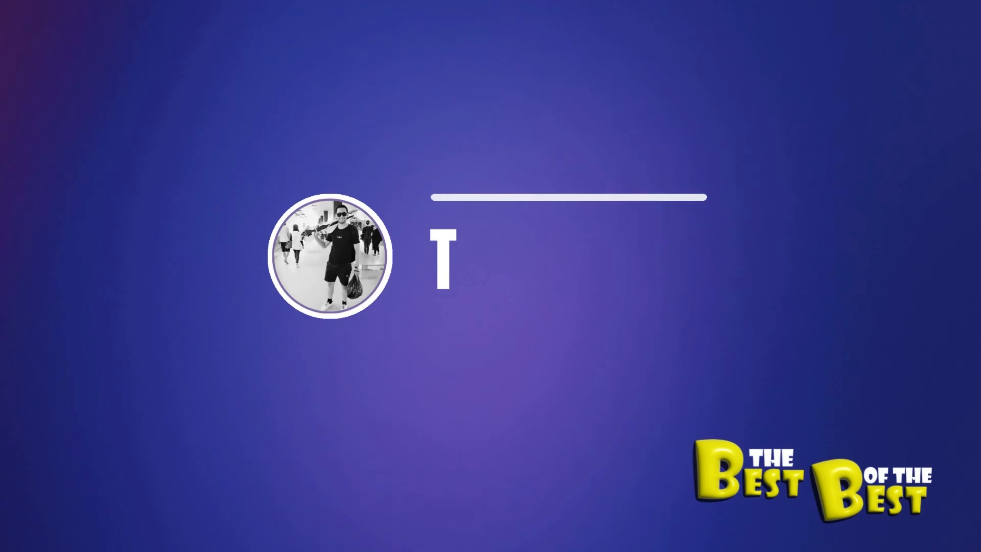